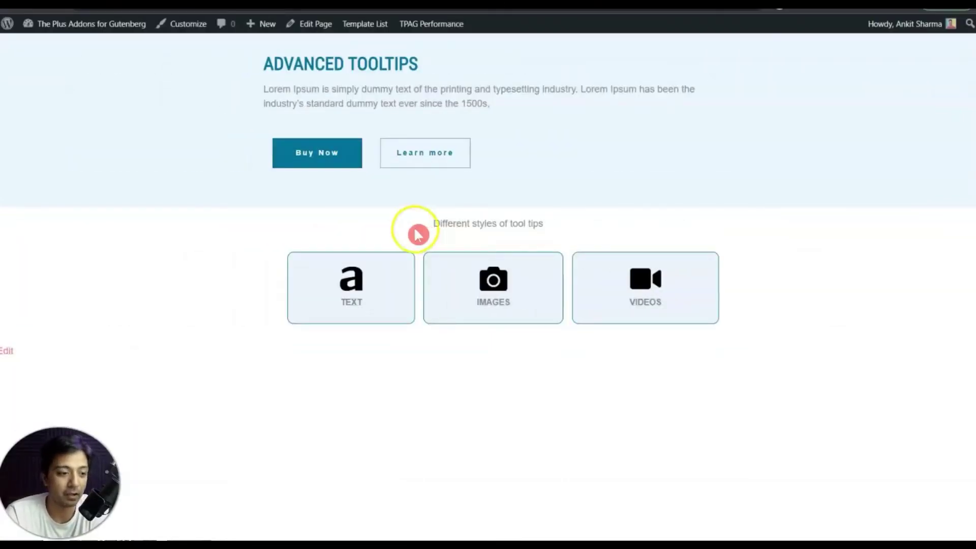
On the live page, play and then pause the video inside the VIDEOS tooltip.
{"action": "left_click", "coordinate": [748, 338]}
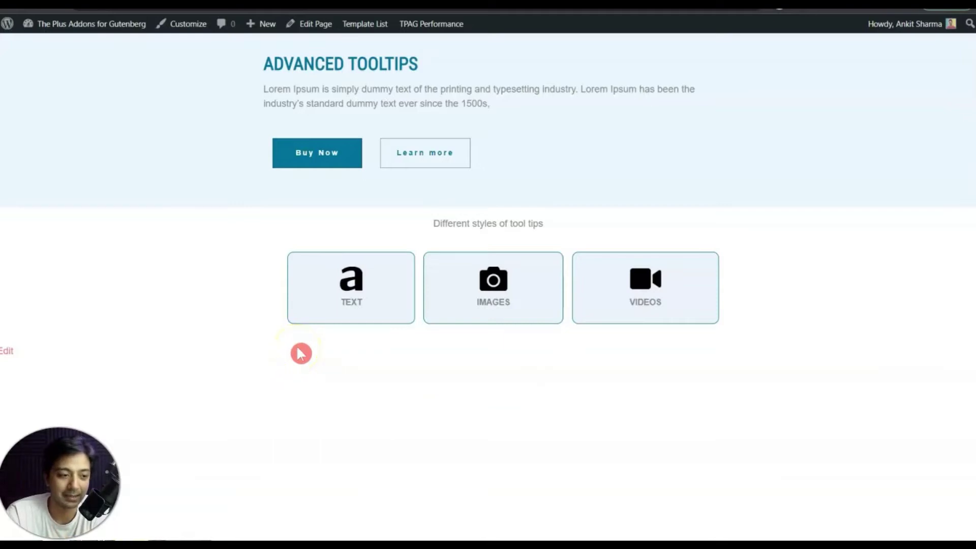
{"action": "mouse_move", "coordinate": [339, 288]}
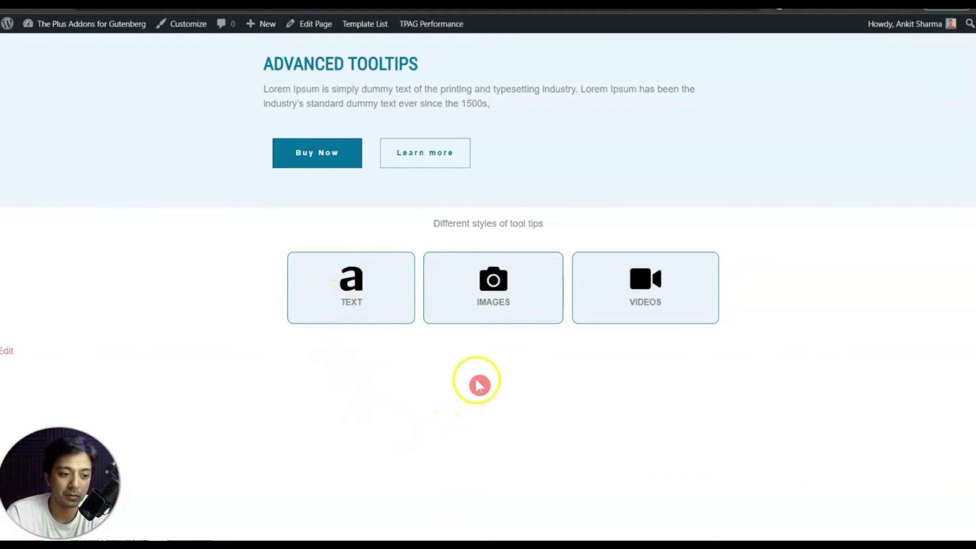
{"action": "mouse_move", "coordinate": [515, 299]}
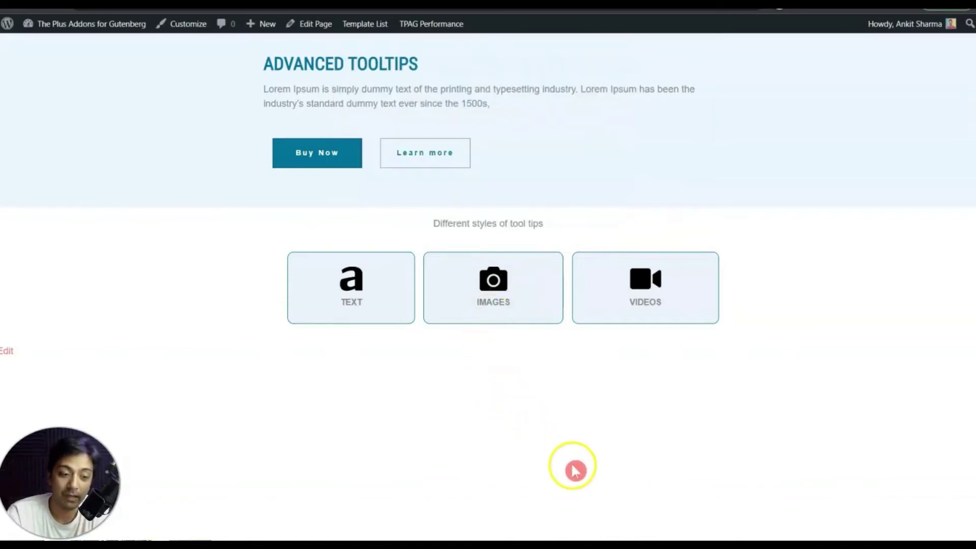
{"action": "mouse_move", "coordinate": [686, 305]}
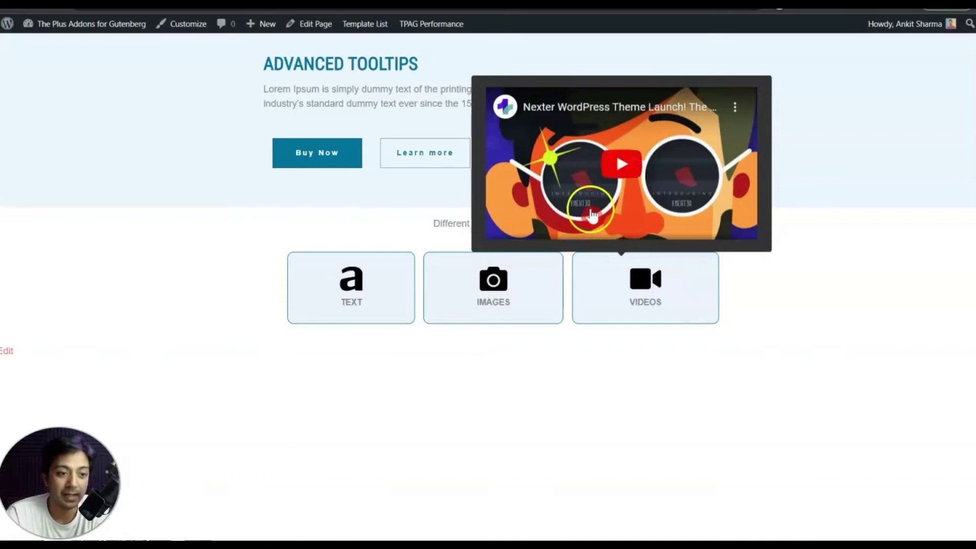
{"action": "left_click", "coordinate": [623, 166]}
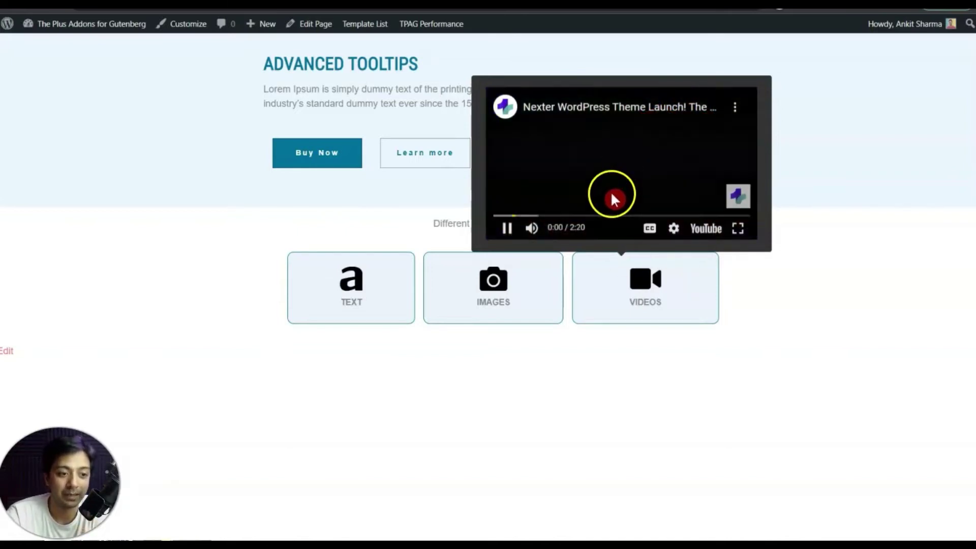
{"action": "left_click", "coordinate": [509, 227]}
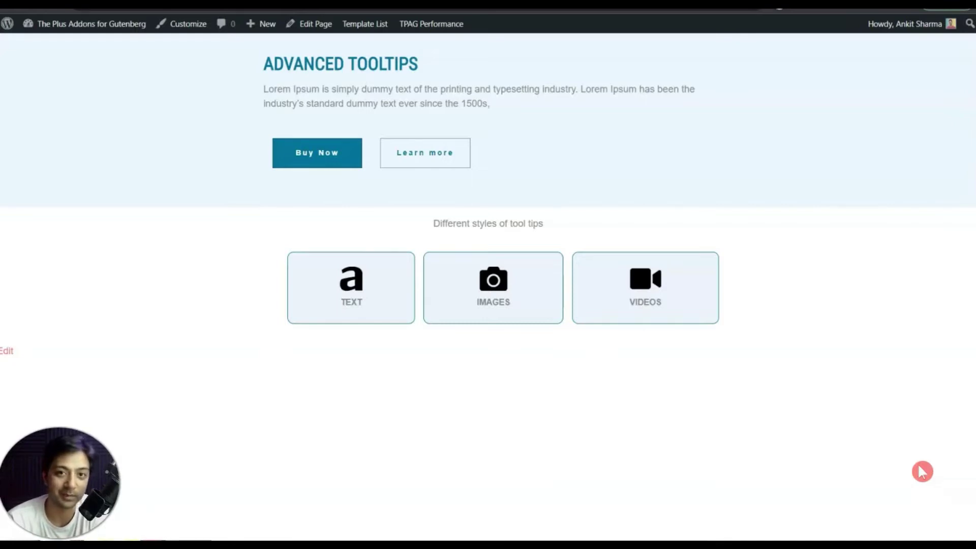
Edit the page and reveal the TEXT infobox's tooltip settings under Advanced > Plus Extras.
{"action": "right_click", "coordinate": [317, 24]}
{"action": "left_click", "coordinate": [335, 41]}
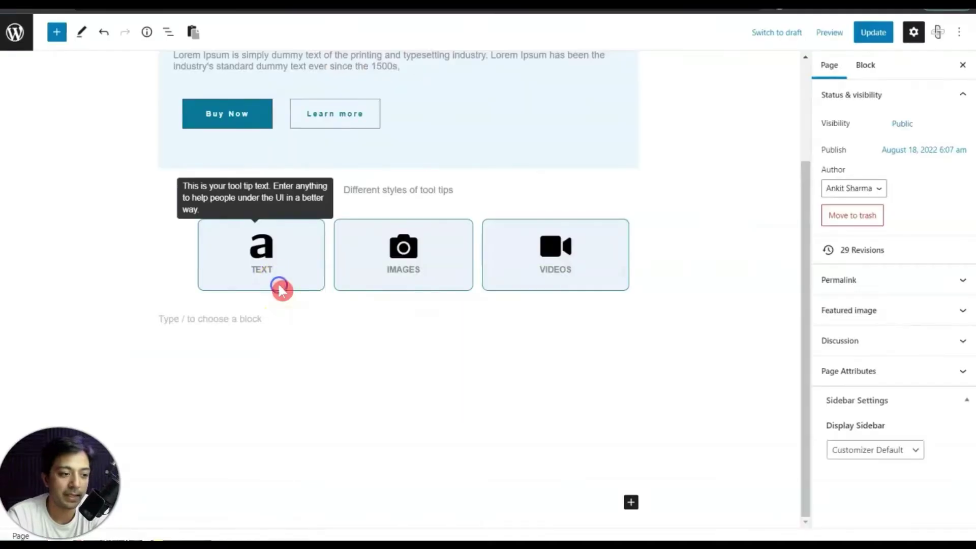
{"action": "left_click", "coordinate": [220, 262]}
{"action": "left_click", "coordinate": [256, 271]}
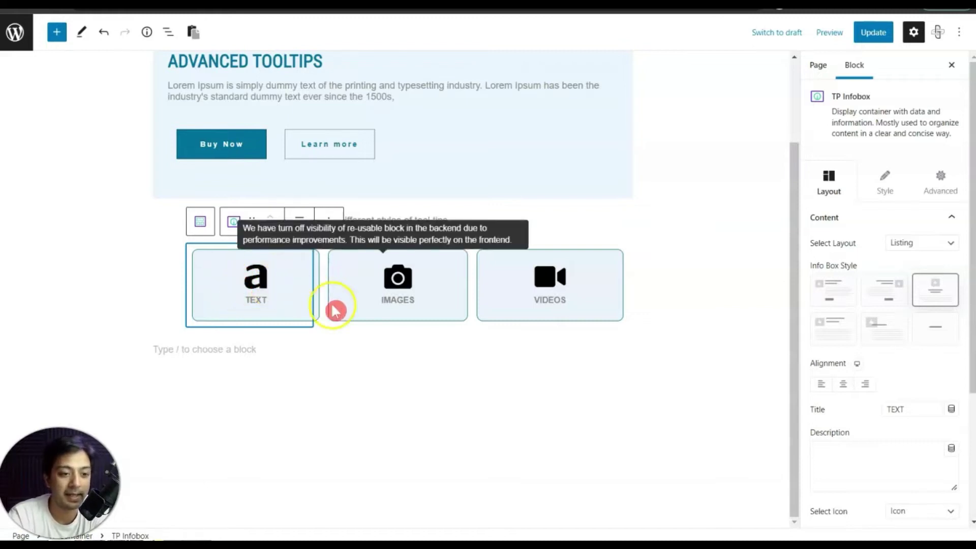
{"action": "left_click", "coordinate": [939, 193]}
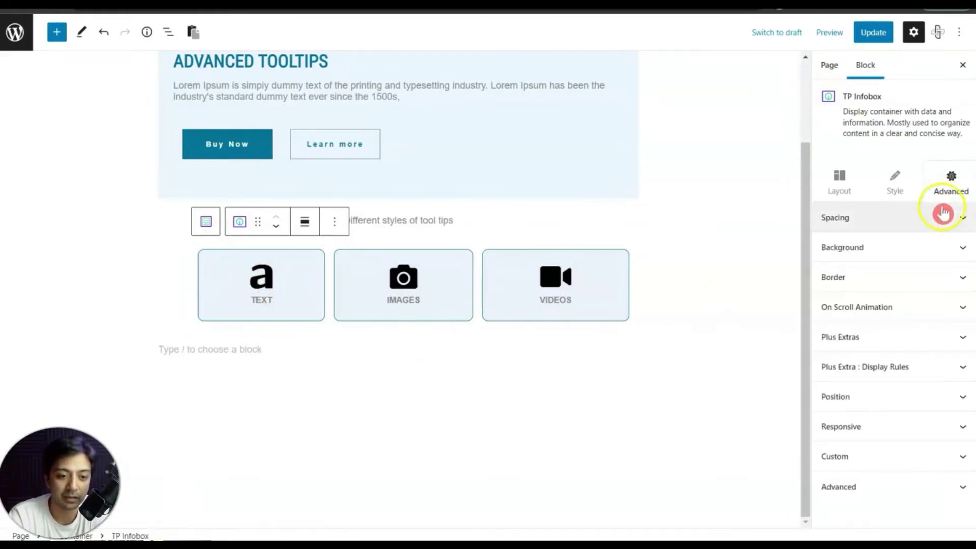
{"action": "left_click", "coordinate": [844, 347]}
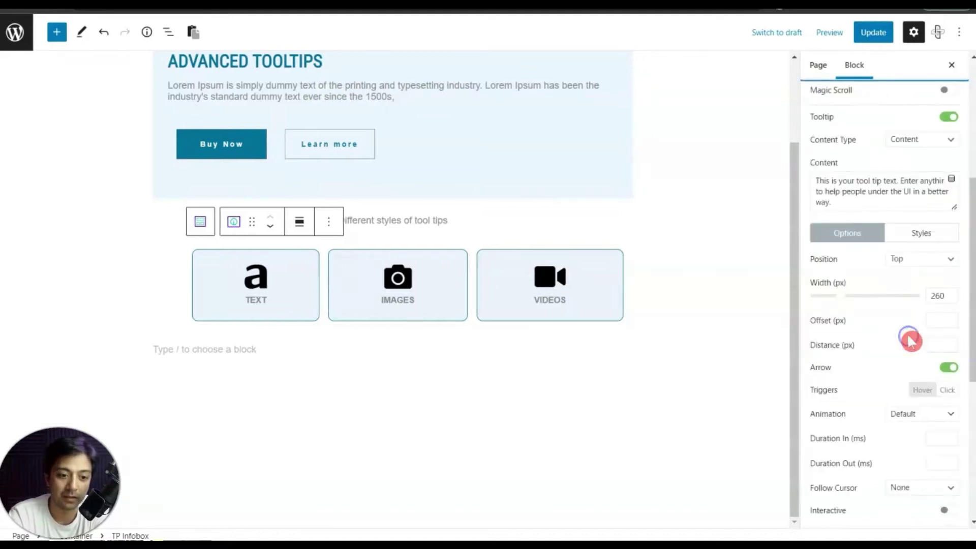
{"action": "scroll", "coordinate": [889, 250], "scroll_direction": "up", "scroll_amount": 2}
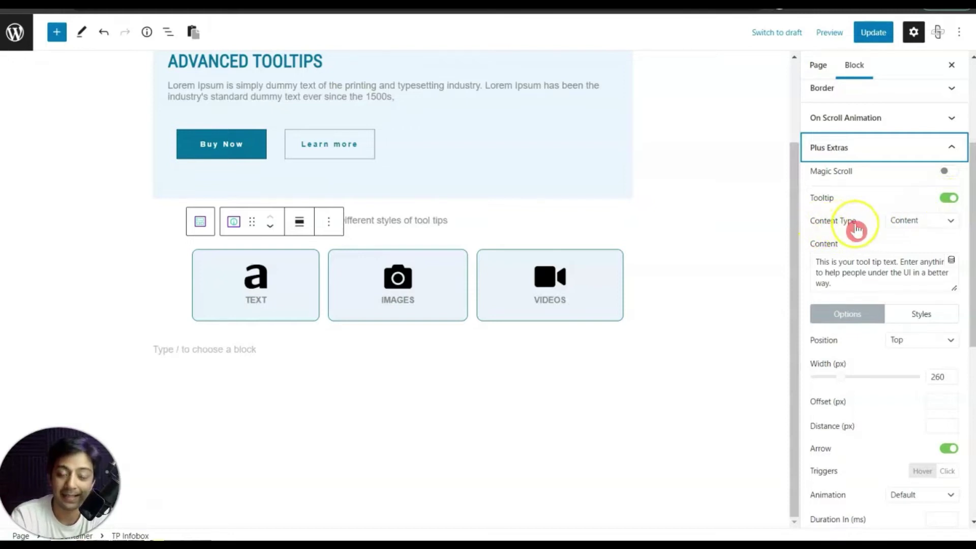
{"action": "left_click", "coordinate": [932, 230]}
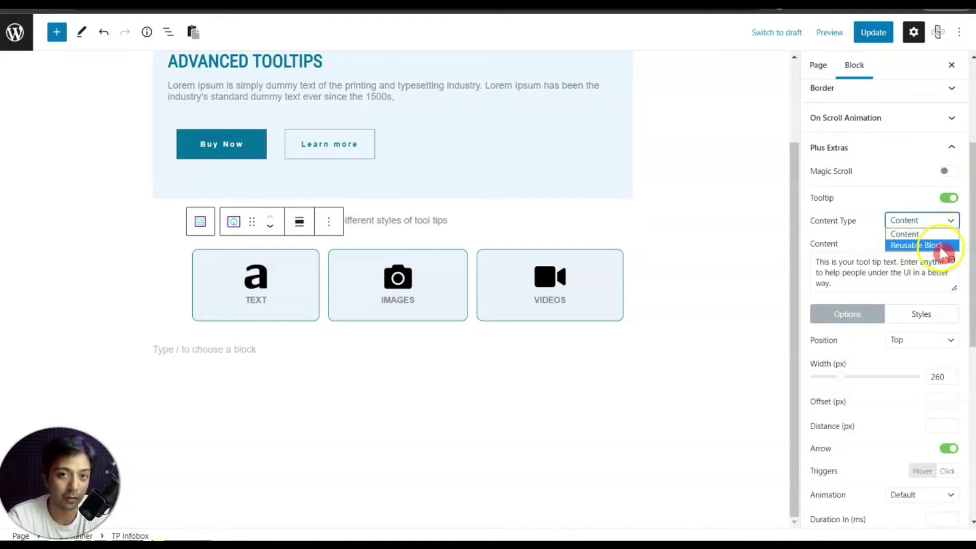
{"action": "left_click", "coordinate": [939, 249]}
{"action": "left_click", "coordinate": [904, 220]}
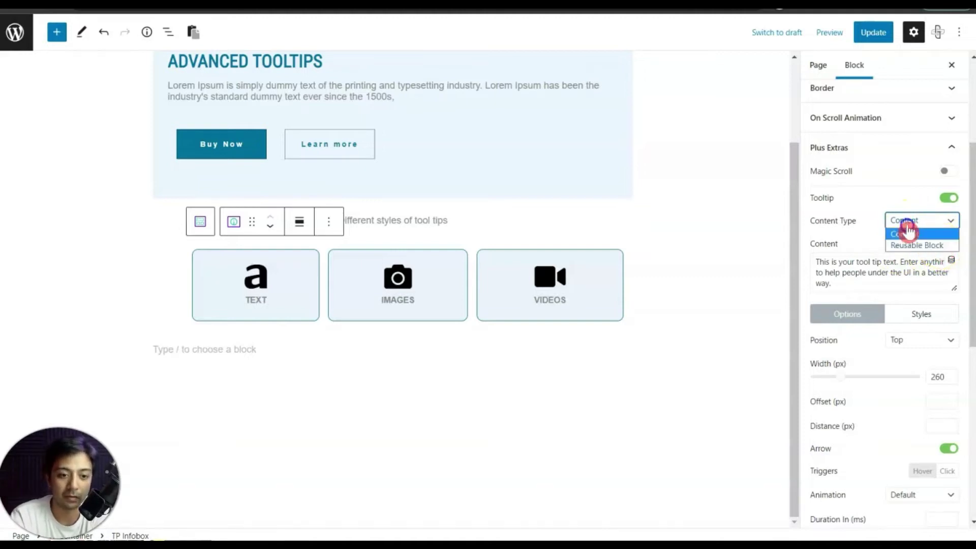
{"action": "left_click", "coordinate": [913, 244]}
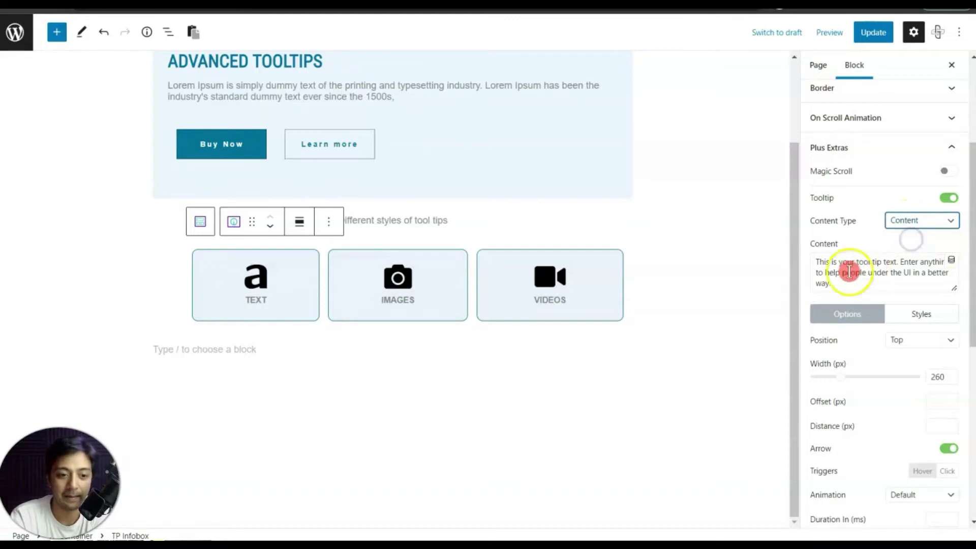
{"action": "left_click", "coordinate": [828, 264]}
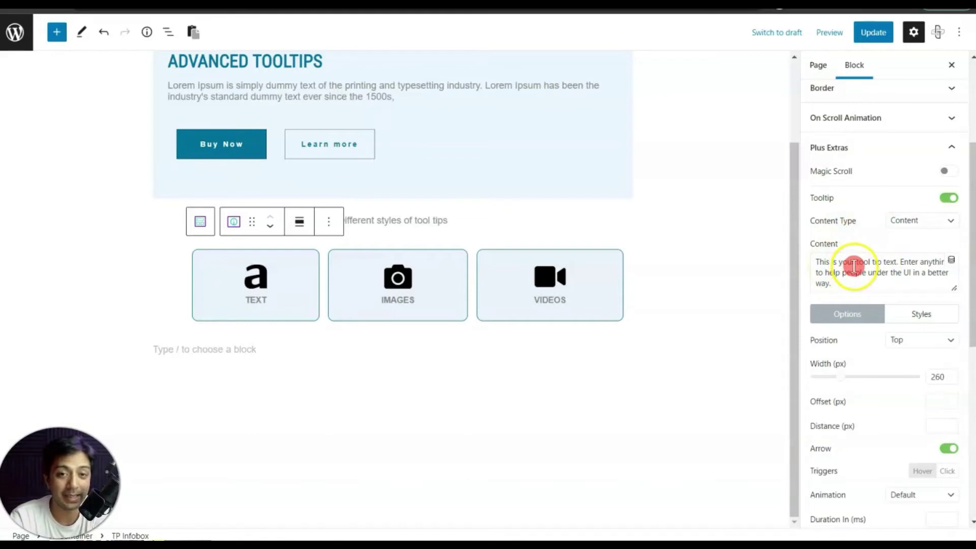
{"action": "left_click", "coordinate": [952, 265]}
{"action": "left_click", "coordinate": [937, 233]}
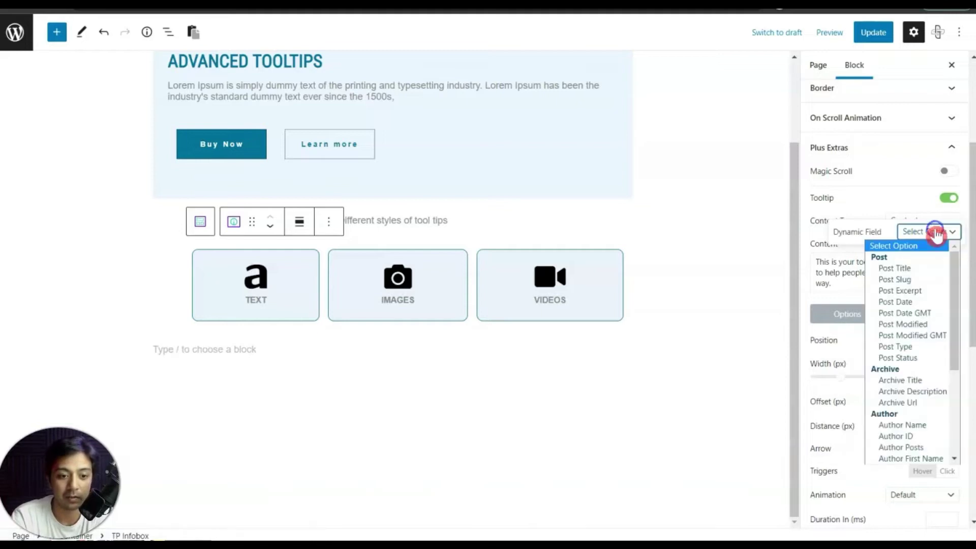
{"action": "scroll", "coordinate": [926, 389], "scroll_direction": "down", "scroll_amount": 3}
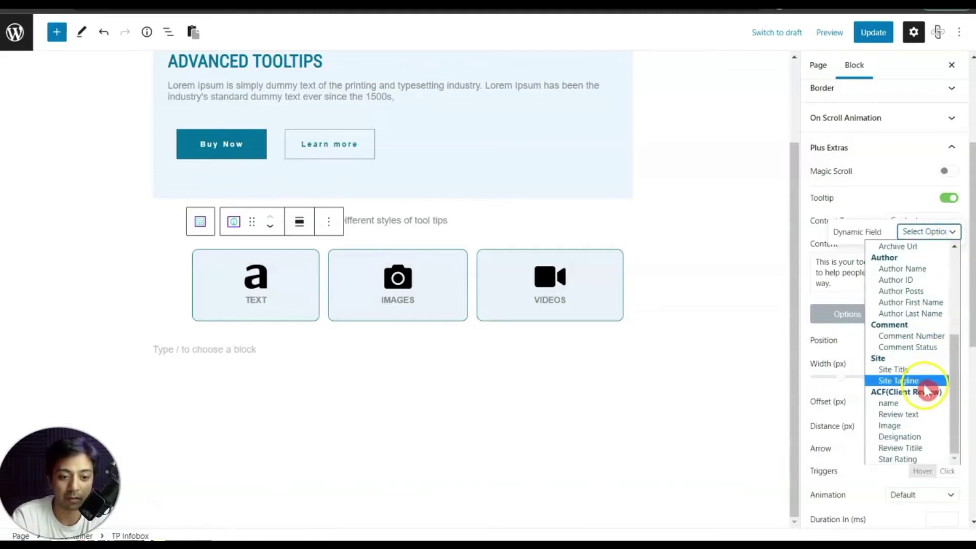
{"action": "left_click", "coordinate": [841, 267]}
{"action": "left_click", "coordinate": [838, 268]}
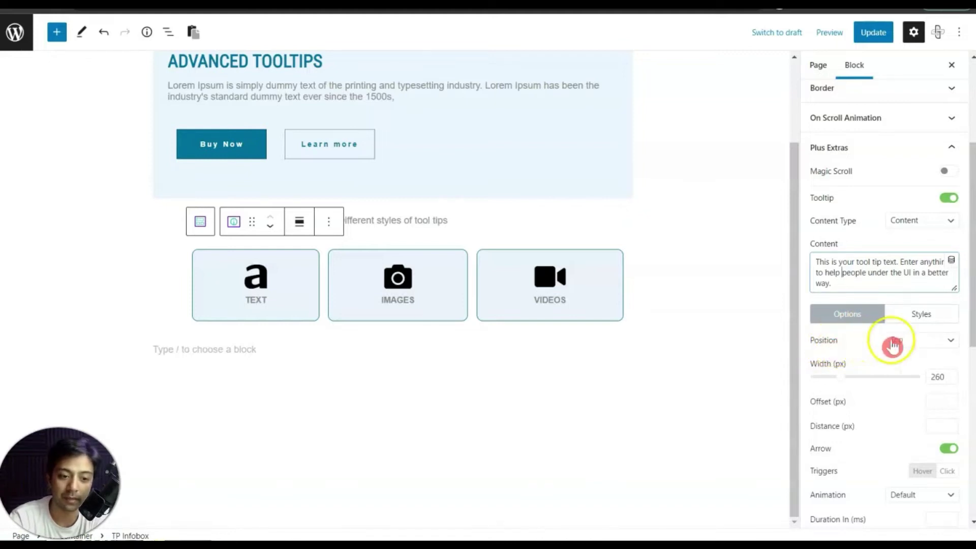
Set the TEXT tooltip position to the left of the card.
{"action": "left_click", "coordinate": [955, 346]}
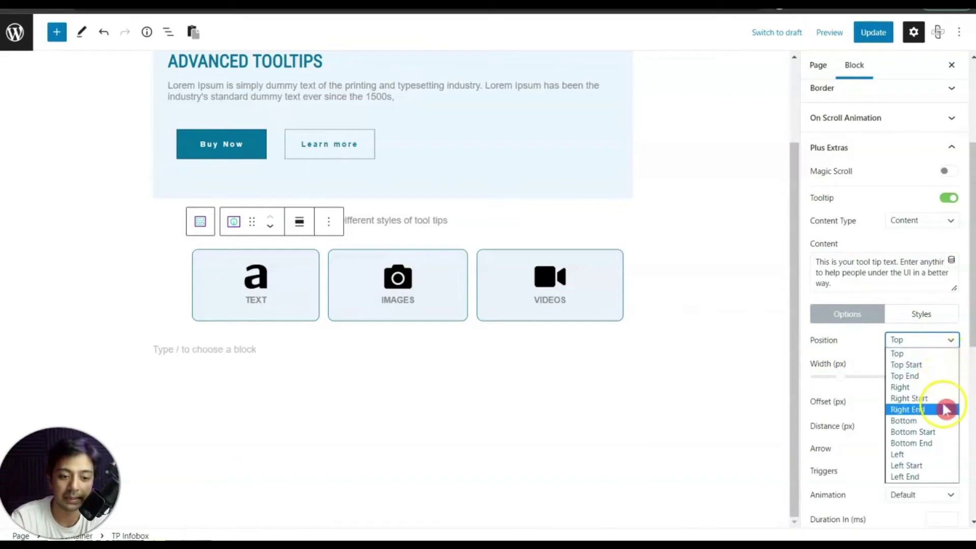
{"action": "left_click", "coordinate": [945, 457]}
{"action": "mouse_move", "coordinate": [264, 290]}
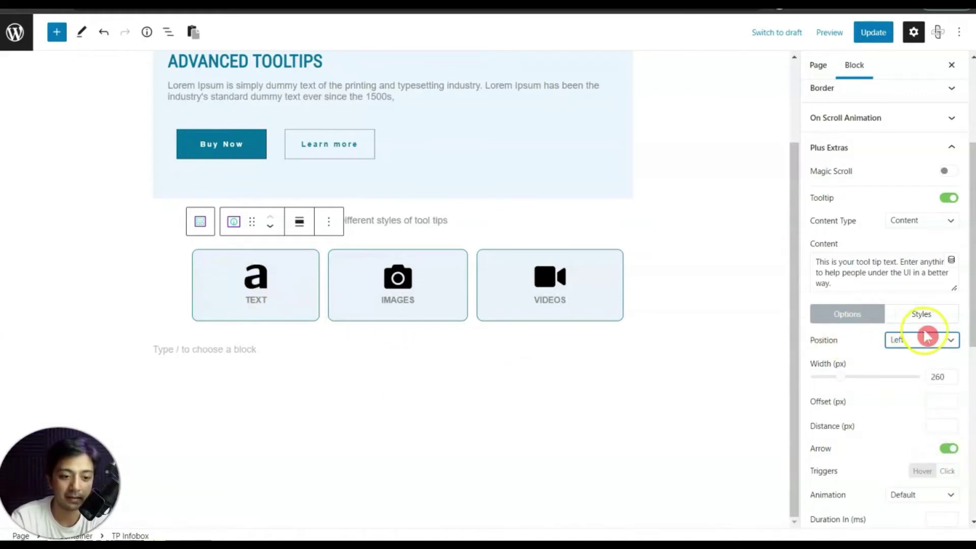
Set the tooltip width to 395 px and preview it on the TEXT card.
{"action": "left_click", "coordinate": [939, 375]}
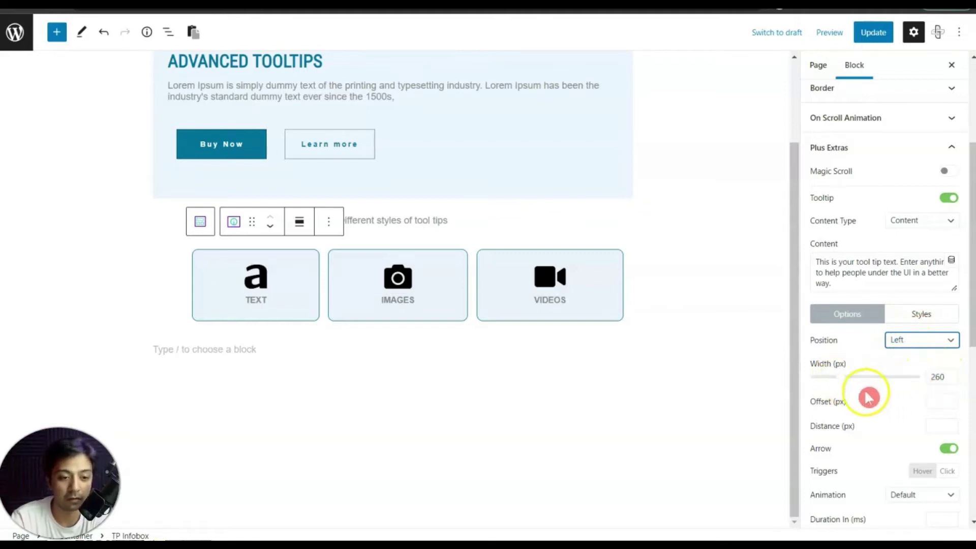
{"action": "left_click", "coordinate": [842, 377]}
{"action": "left_click_drag", "start_coordinate": [842, 380], "coordinate": [858, 381]}
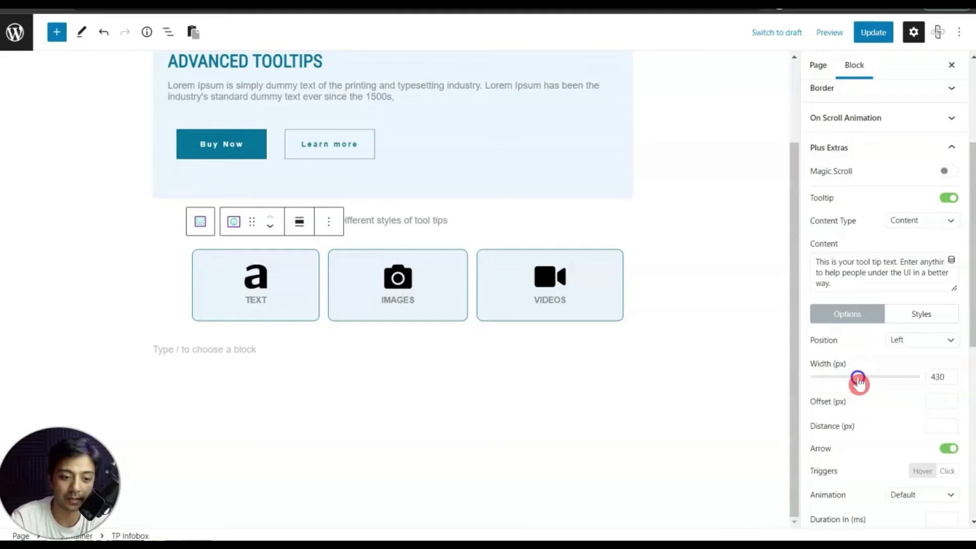
{"action": "mouse_move", "coordinate": [249, 297]}
{"action": "key", "text": "Left"}
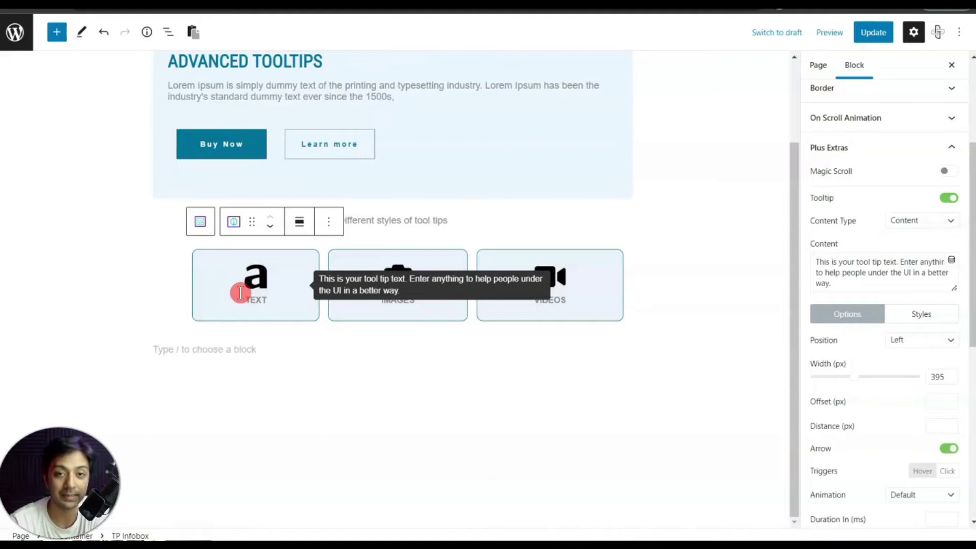
{"action": "left_click", "coordinate": [588, 390]}
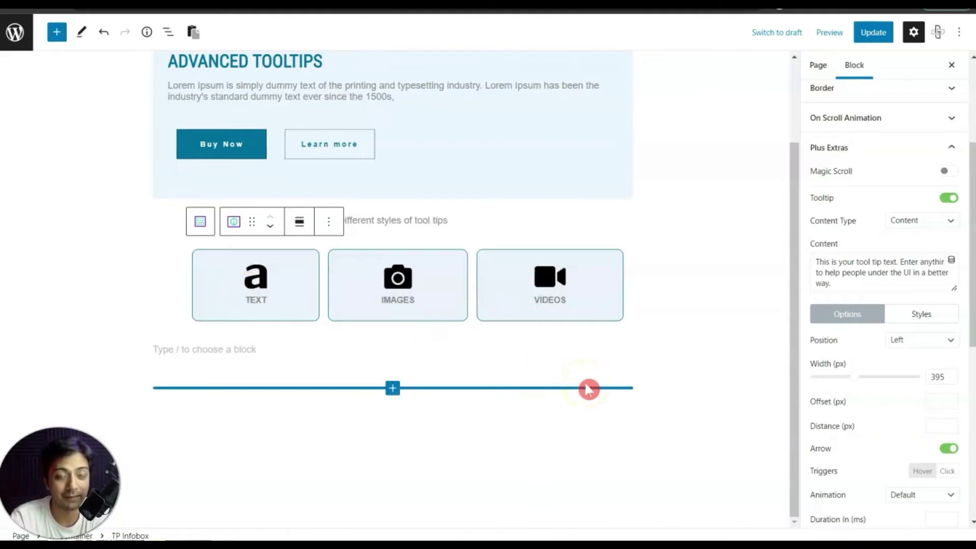
{"action": "mouse_move", "coordinate": [279, 291]}
{"action": "left_click", "coordinate": [236, 295]}
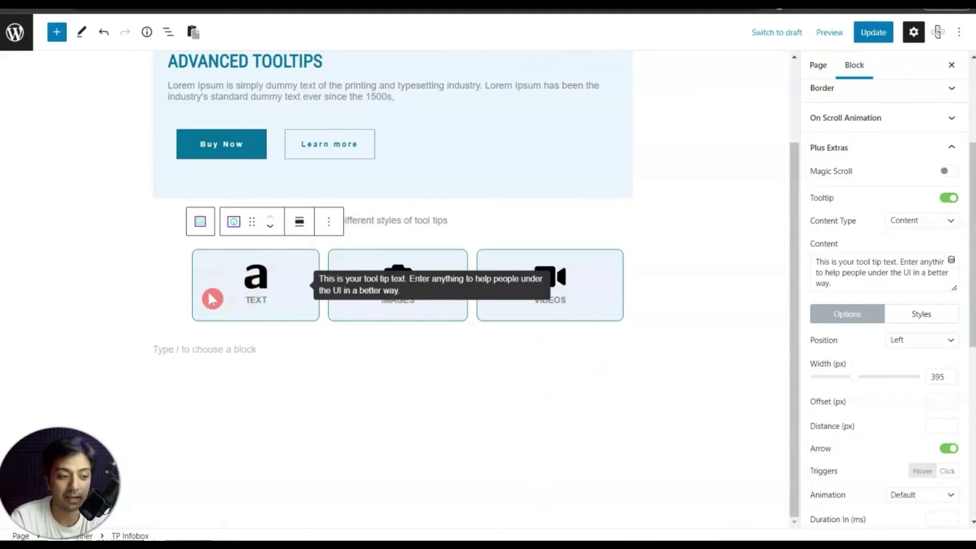
Move the TEXT tooltip position to Right Start.
{"action": "left_click", "coordinate": [931, 341]}
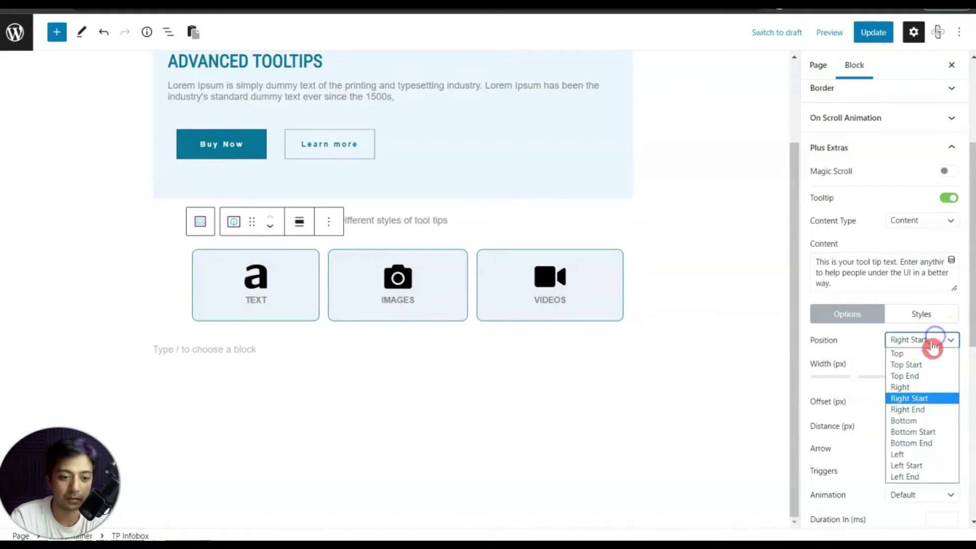
{"action": "left_click", "coordinate": [924, 399]}
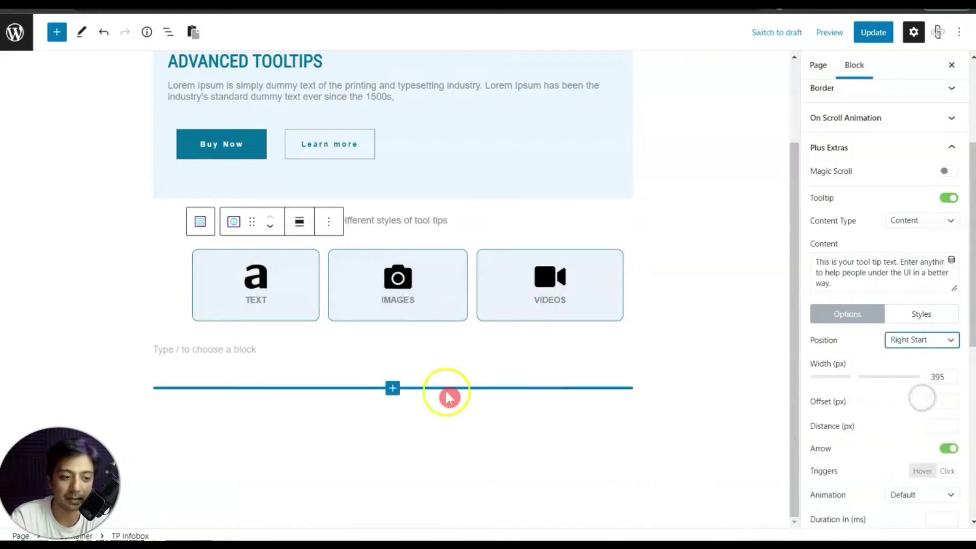
{"action": "mouse_move", "coordinate": [240, 279]}
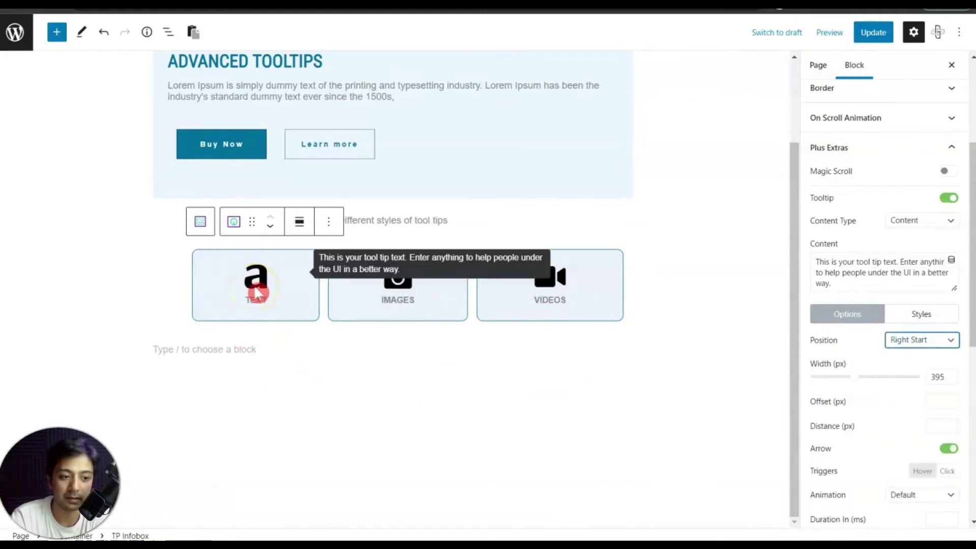
{"action": "scroll", "coordinate": [913, 359], "scroll_direction": "down", "scroll_amount": 2}
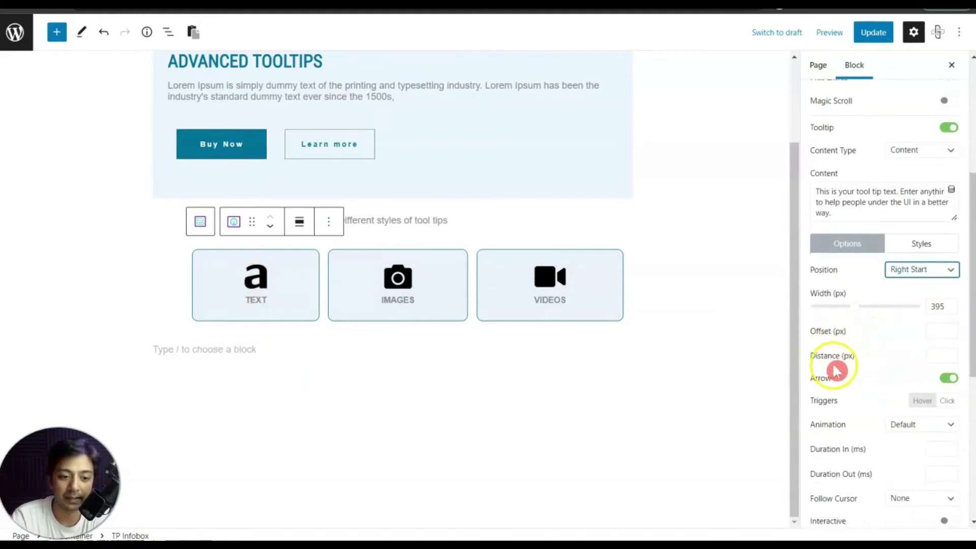
{"action": "left_click", "coordinate": [810, 331]}
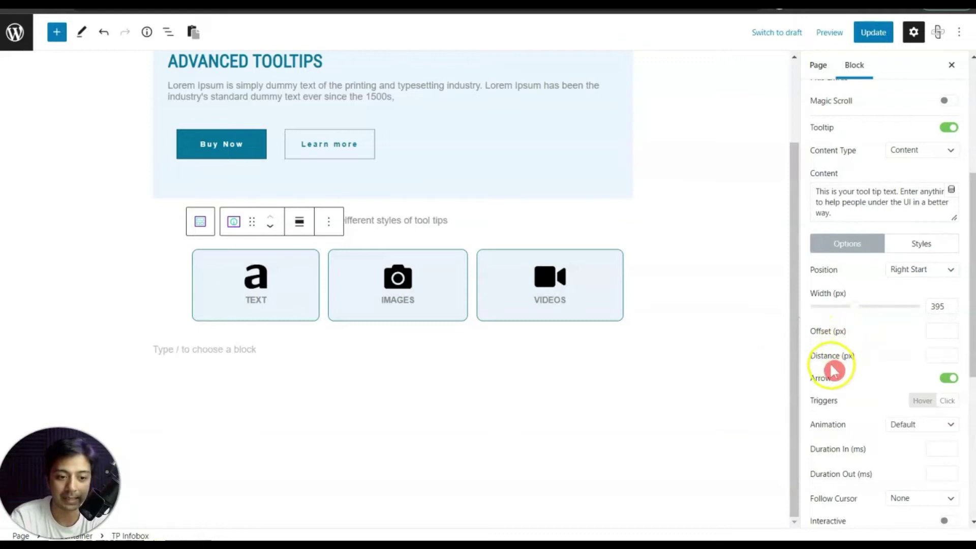
{"action": "left_click", "coordinate": [949, 356]}
{"action": "type", "text": "60"}
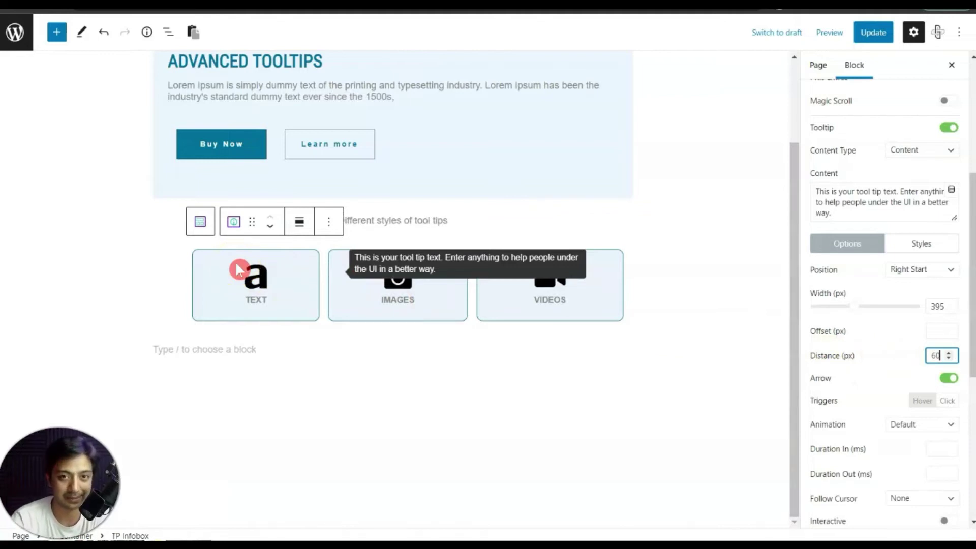
{"action": "left_click", "coordinate": [938, 358]}
{"action": "key", "text": "BackSpace"}
{"action": "key", "text": "BackSpace"}
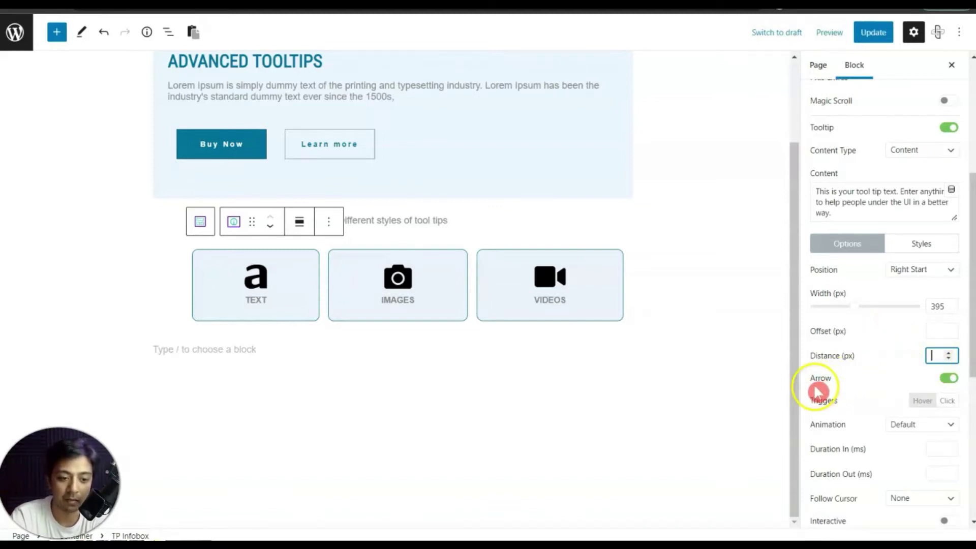
{"action": "mouse_move", "coordinate": [228, 271]}
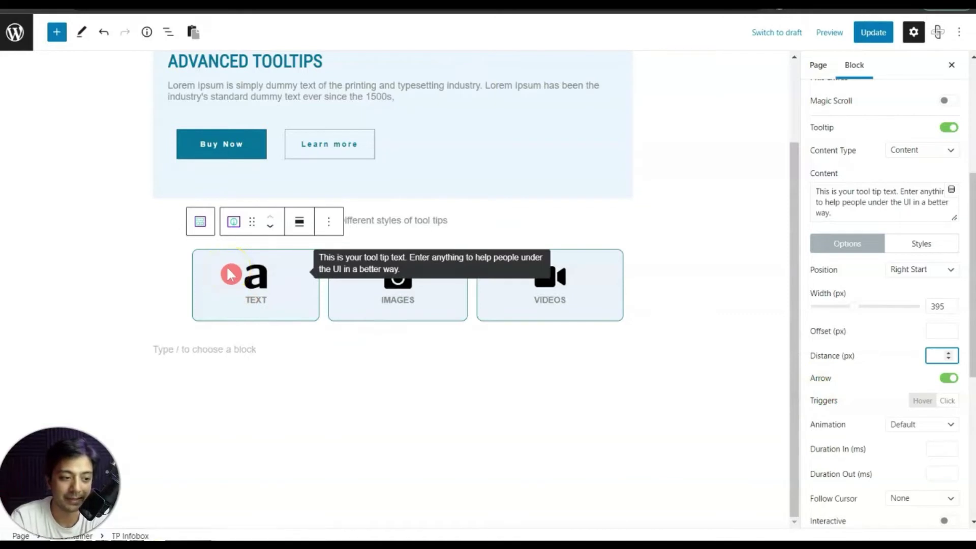
{"action": "left_click", "coordinate": [304, 282]}
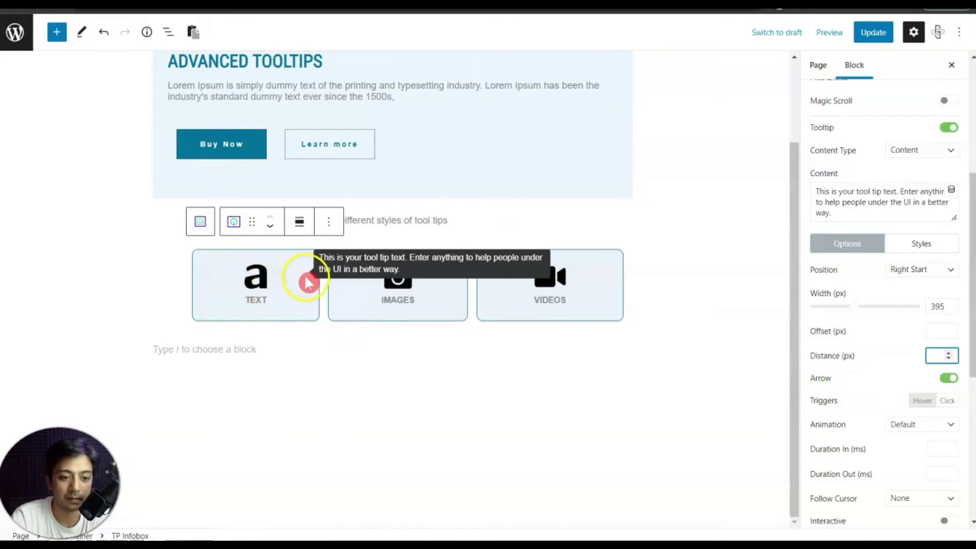
{"action": "left_click", "coordinate": [948, 378]}
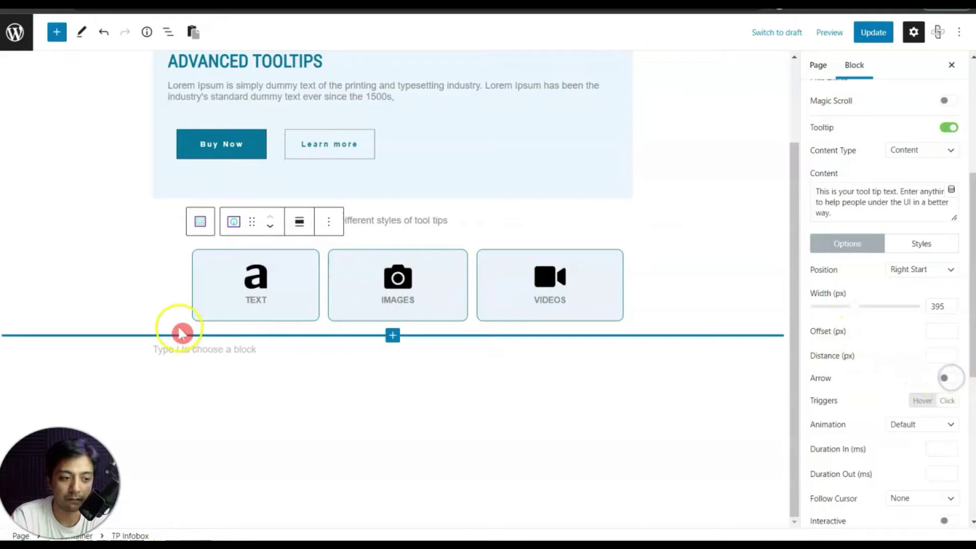
{"action": "mouse_move", "coordinate": [233, 274]}
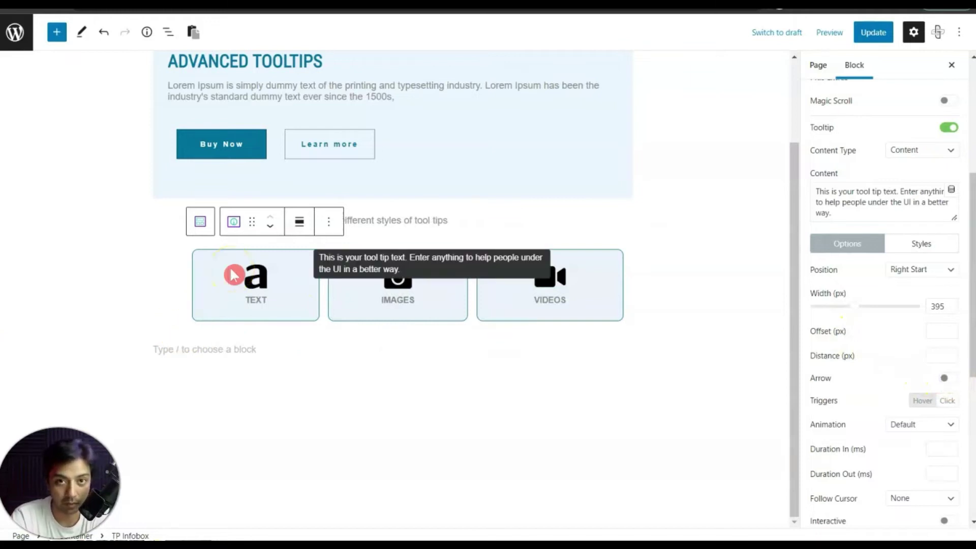
{"action": "left_click", "coordinate": [951, 380]}
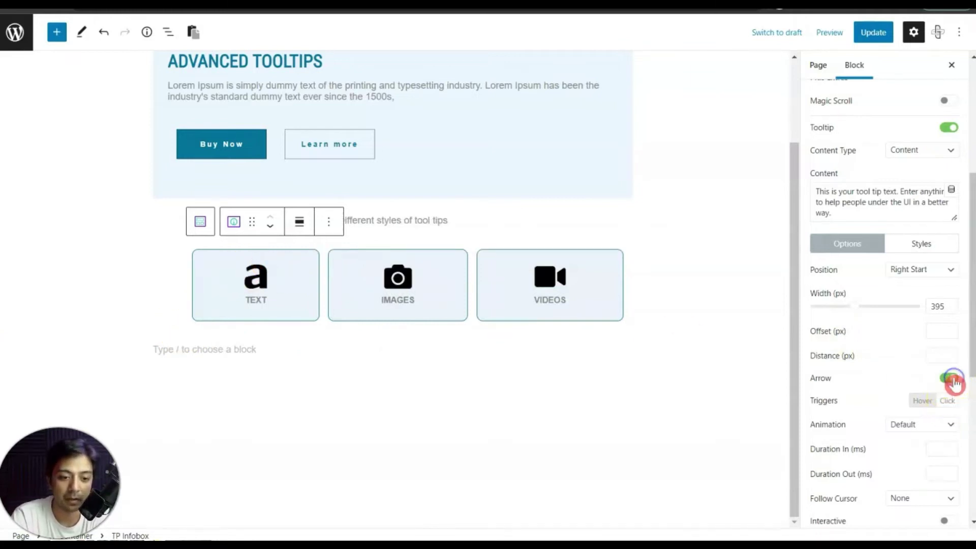
{"action": "scroll", "coordinate": [885, 393], "scroll_direction": "down", "scroll_amount": 2}
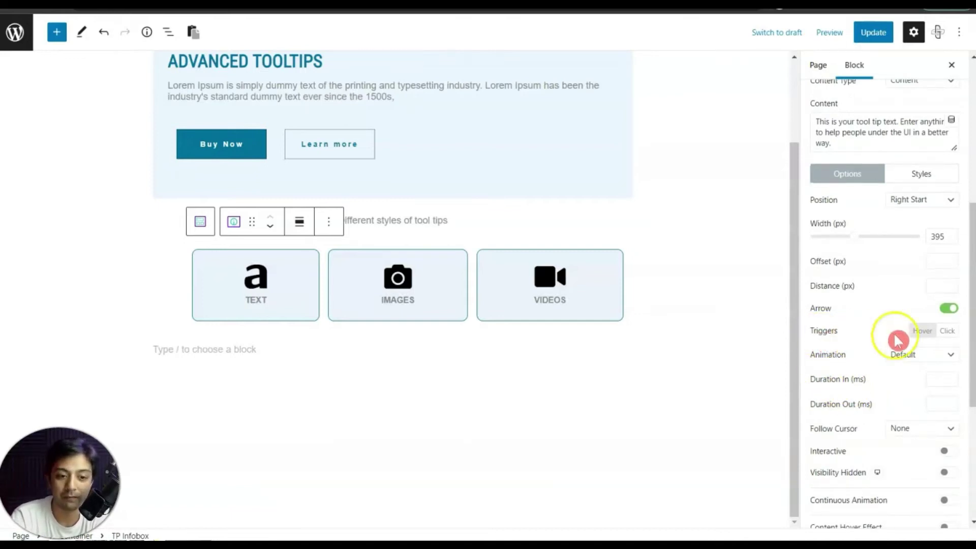
{"action": "left_click", "coordinate": [918, 336]}
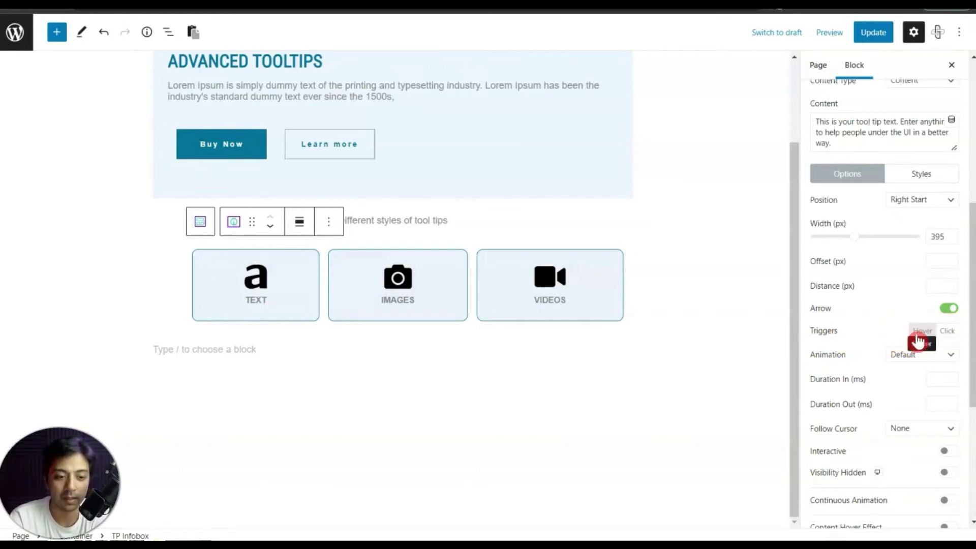
{"action": "left_click", "coordinate": [956, 335]}
{"action": "left_click", "coordinate": [956, 334]}
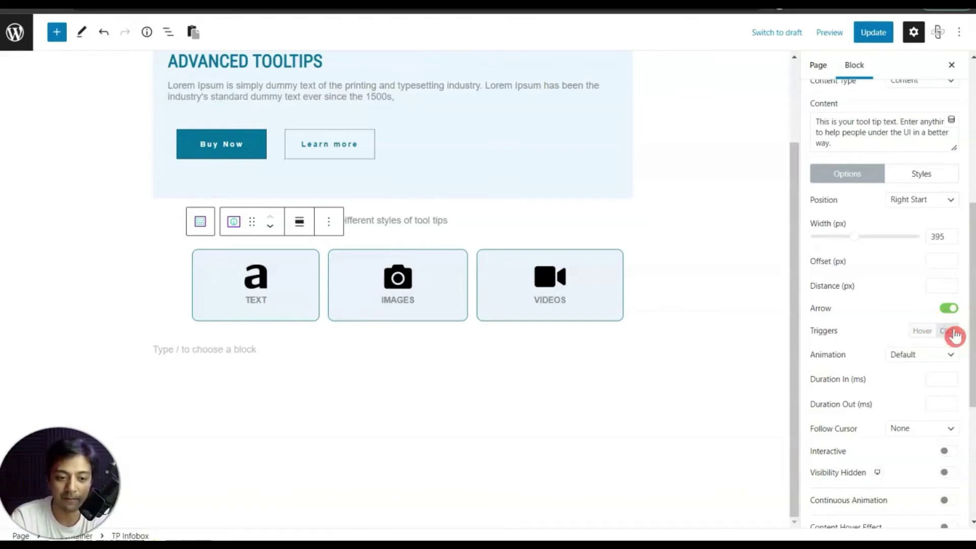
{"action": "left_click", "coordinate": [946, 341]}
{"action": "left_click", "coordinate": [246, 260]}
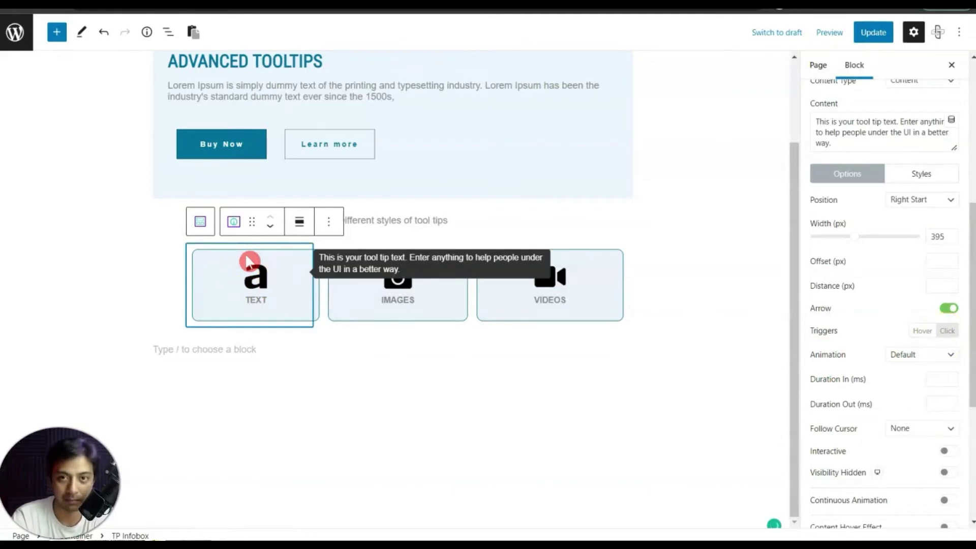
{"action": "left_click", "coordinate": [917, 336]}
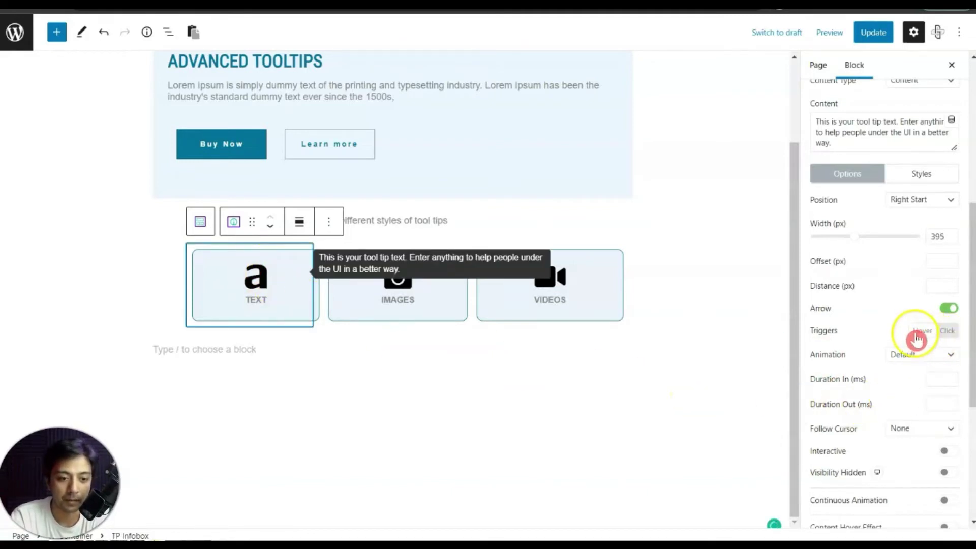
{"action": "left_click", "coordinate": [825, 377]}
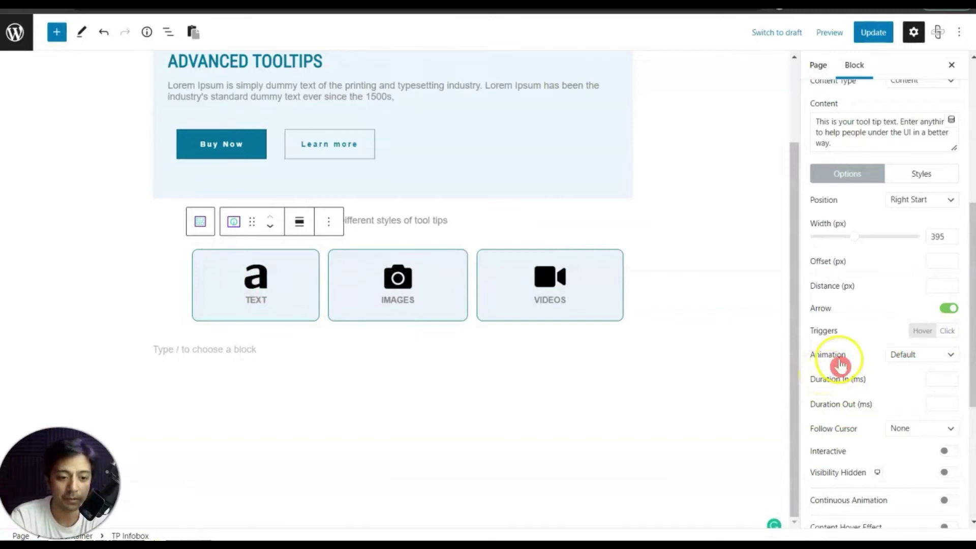
Give the tooltip the Shift Away animation, 100 ms duration in and 500 ms out.
{"action": "left_click", "coordinate": [932, 356]}
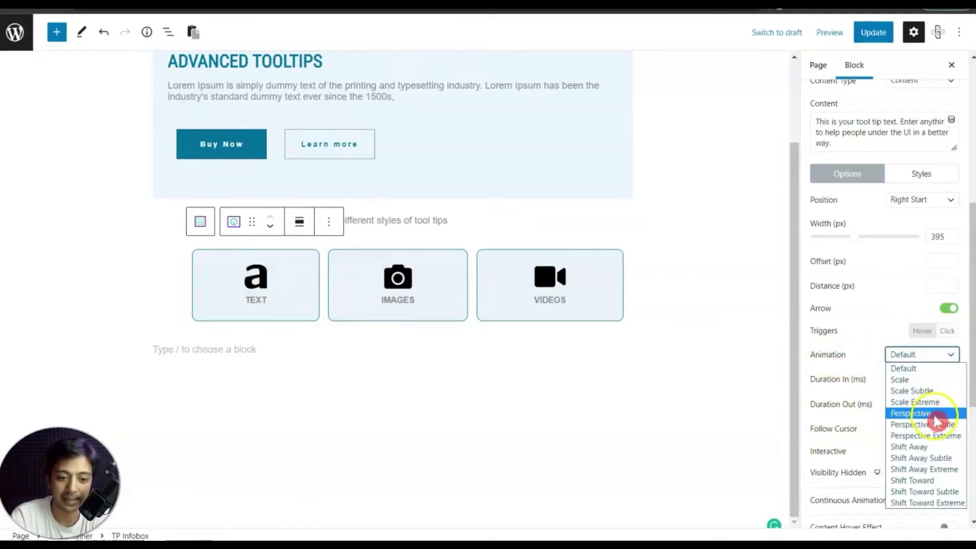
{"action": "left_click", "coordinate": [938, 447]}
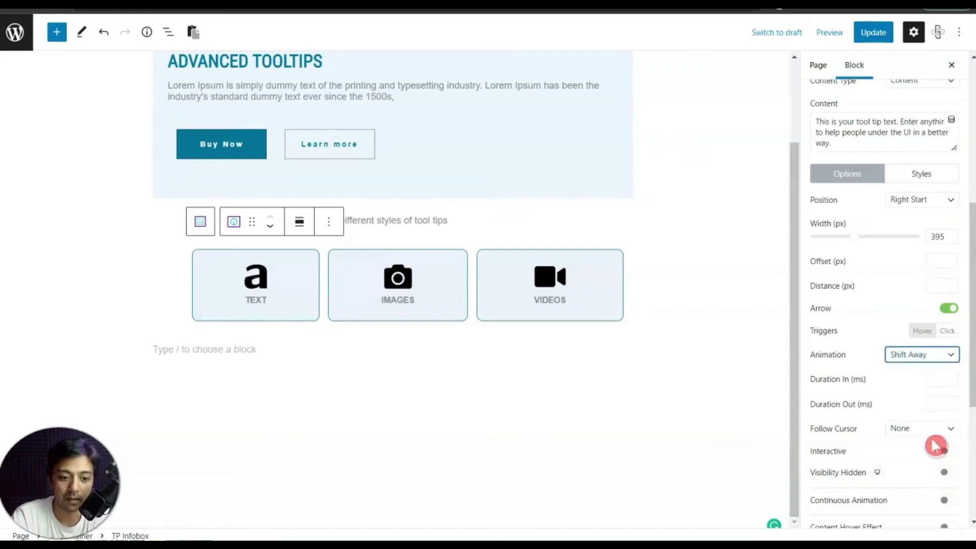
{"action": "left_click", "coordinate": [901, 389]}
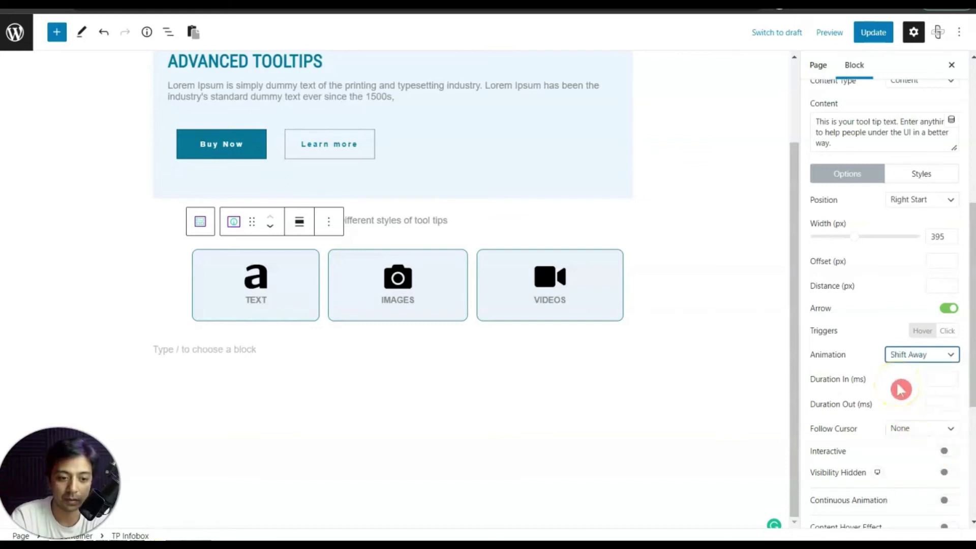
{"action": "left_click", "coordinate": [902, 379]}
{"action": "type", "text": "1000"}
{"action": "left_click", "coordinate": [929, 404]}
{"action": "type", "text": "500"}
{"action": "mouse_move", "coordinate": [273, 270]}
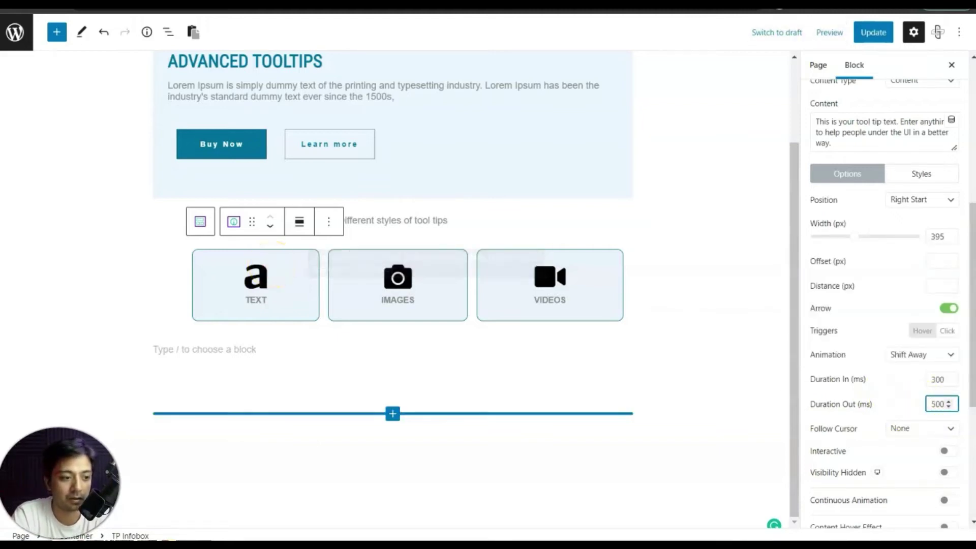
Set Follow Cursor to Horizontal and update the page.
{"action": "scroll", "coordinate": [812, 291], "scroll_direction": "down", "scroll_amount": 3}
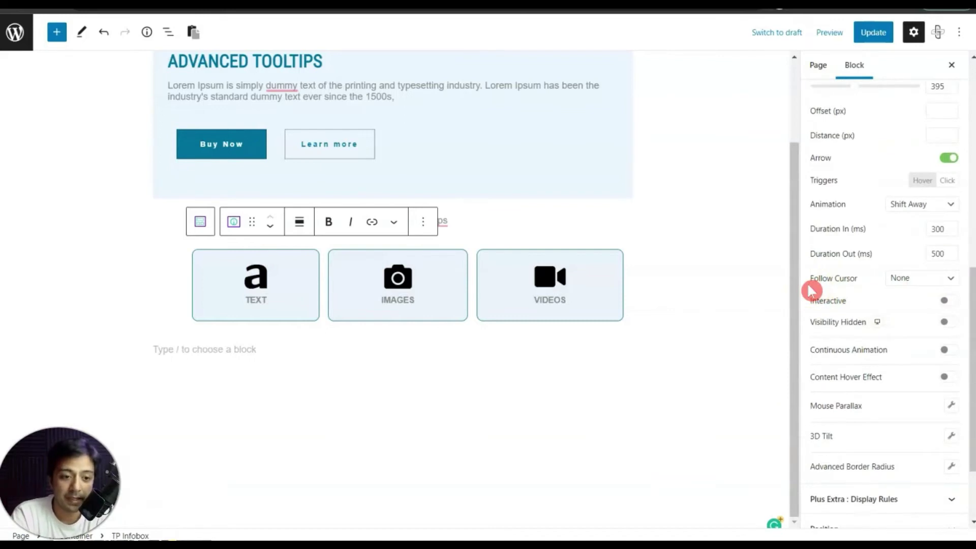
{"action": "left_click", "coordinate": [841, 287]}
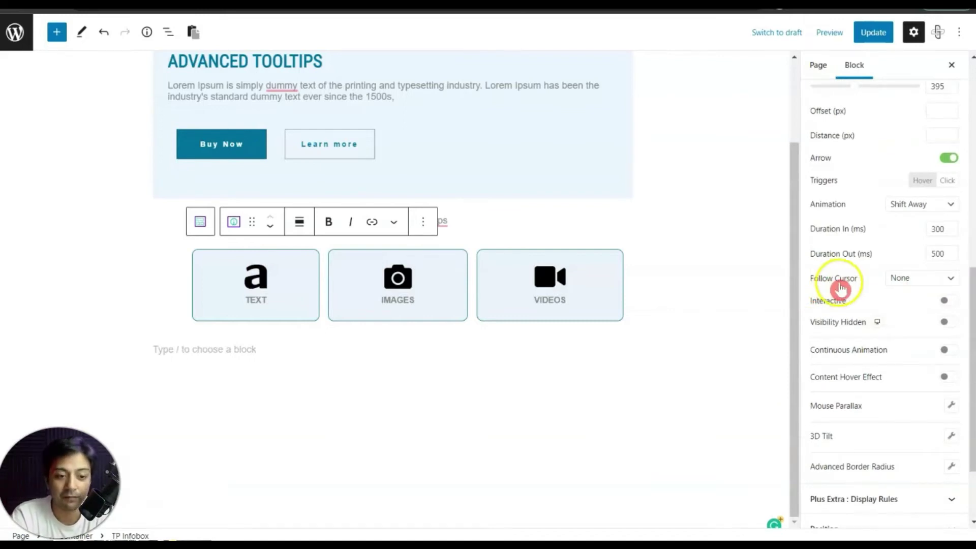
{"action": "left_click", "coordinate": [922, 285]}
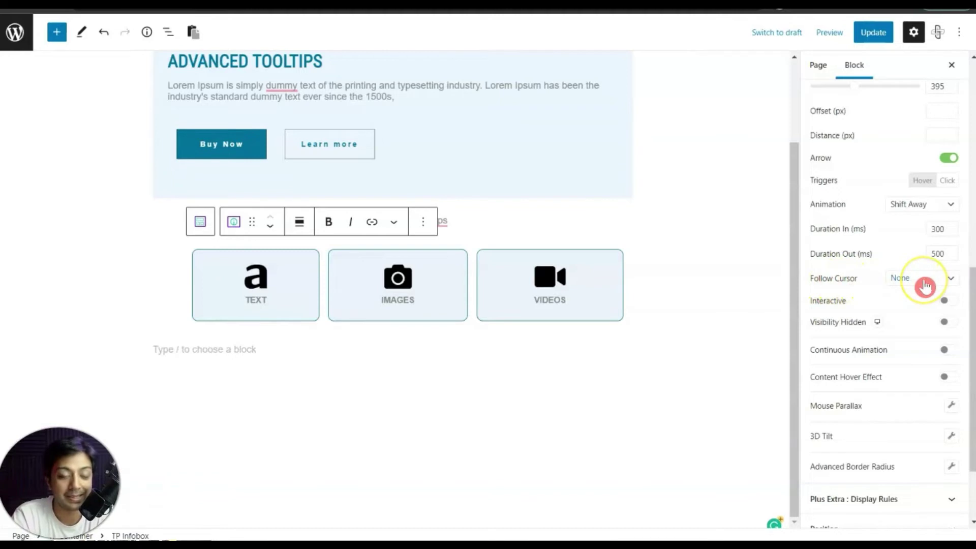
{"action": "left_click", "coordinate": [925, 286]}
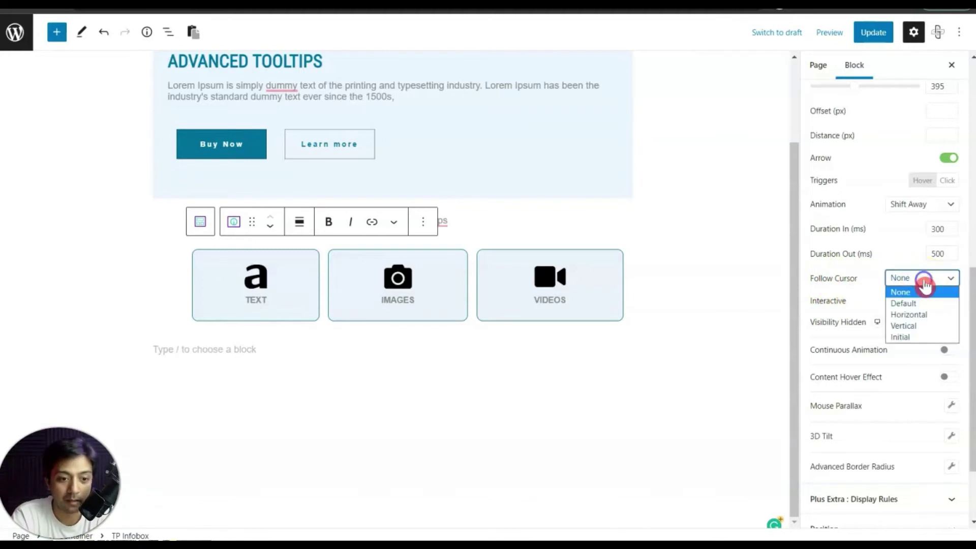
{"action": "left_click", "coordinate": [909, 303]}
{"action": "left_click", "coordinate": [911, 279]}
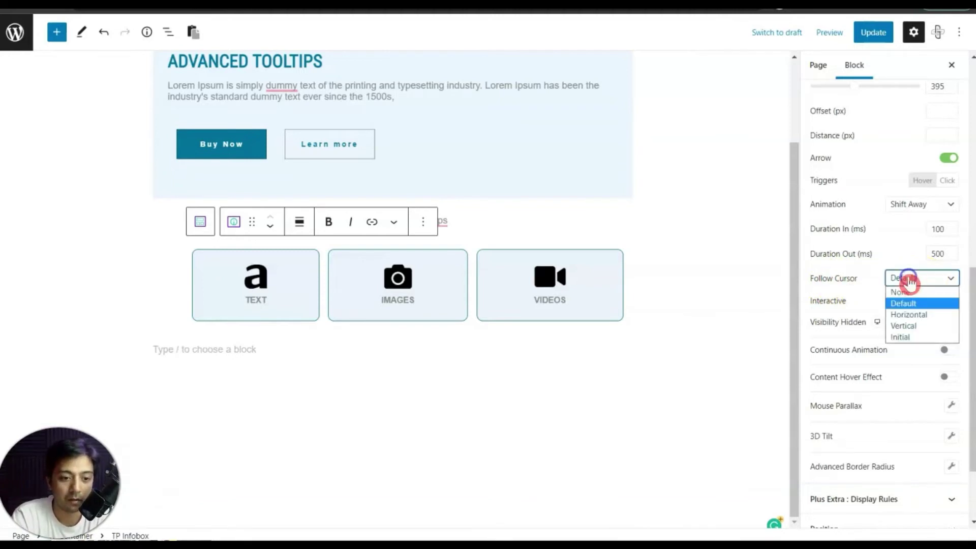
{"action": "left_click", "coordinate": [924, 314]}
{"action": "left_click", "coordinate": [866, 32]}
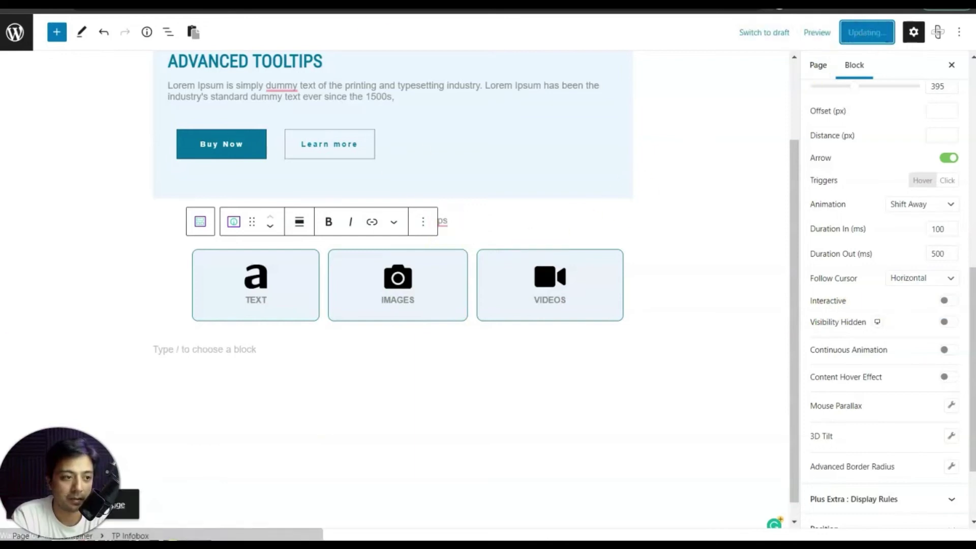
{"action": "left_click", "coordinate": [385, 7]}
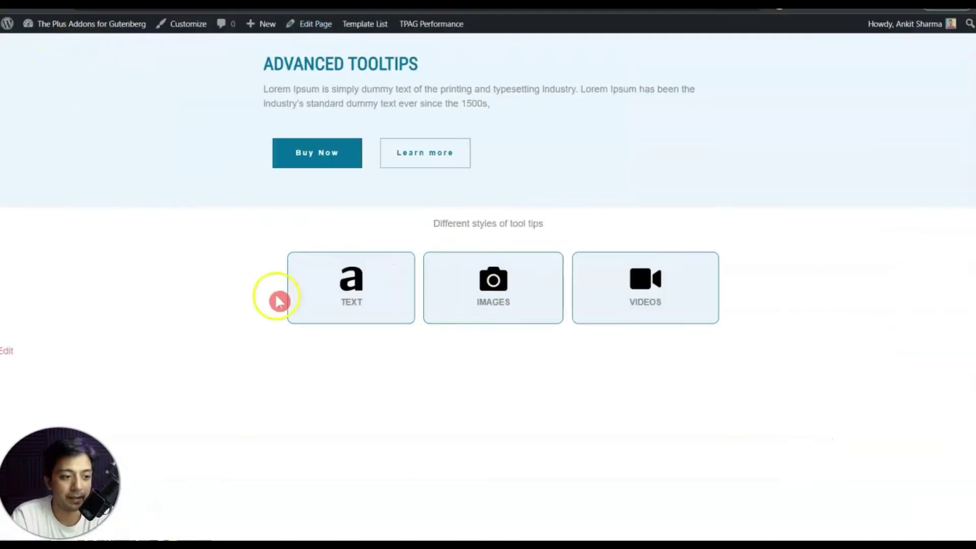
After checking horizontal following live, switch Follow Cursor to Default and update the page.
{"action": "mouse_move", "coordinate": [321, 311]}
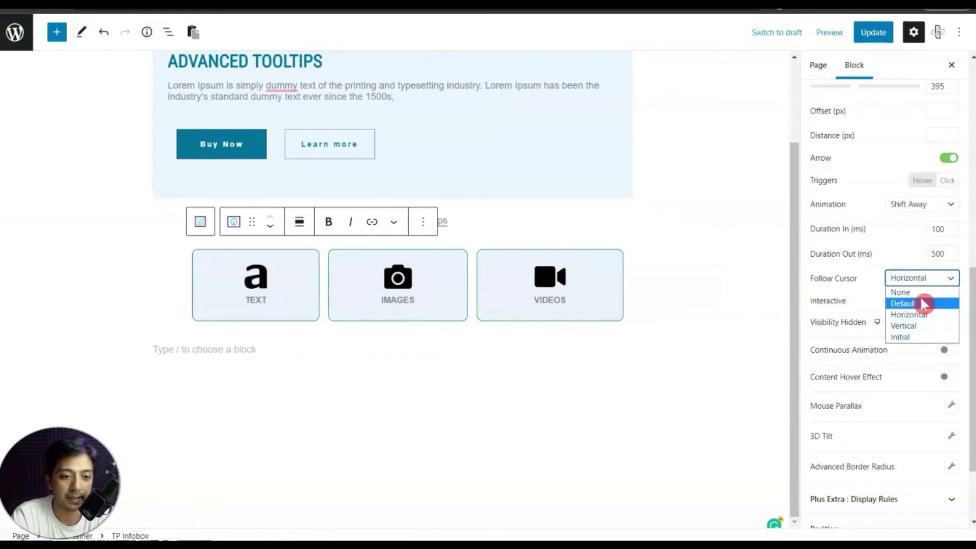
{"action": "left_click", "coordinate": [924, 304]}
{"action": "left_click", "coordinate": [872, 32]}
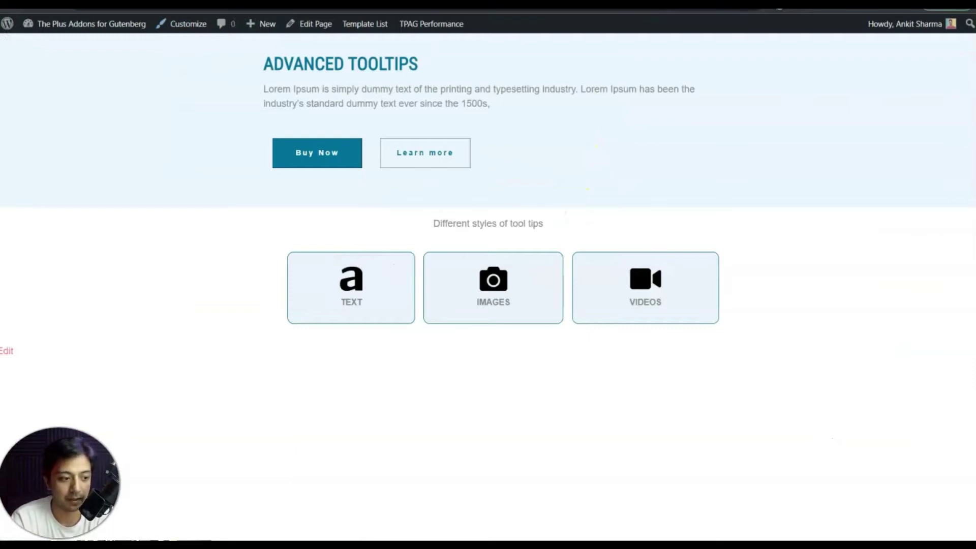
{"action": "mouse_move", "coordinate": [349, 284]}
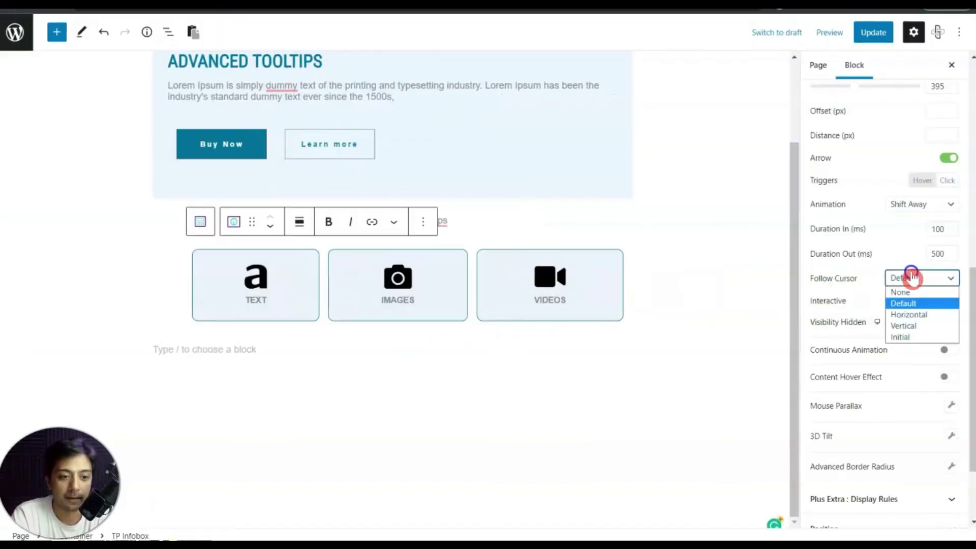
Set Follow Cursor to Initial, update, and hover the TEXT box on the live page.
{"action": "left_click", "coordinate": [926, 339]}
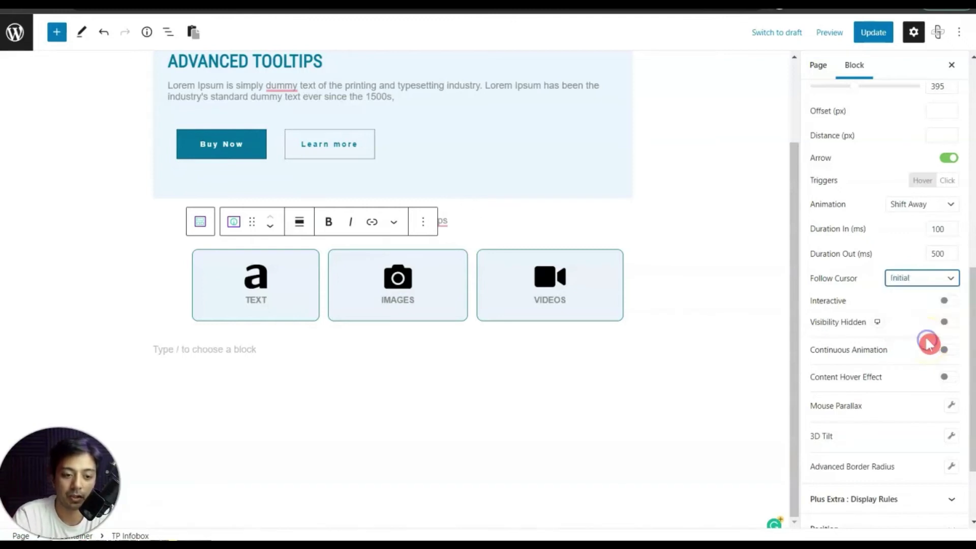
{"action": "left_click", "coordinate": [872, 30]}
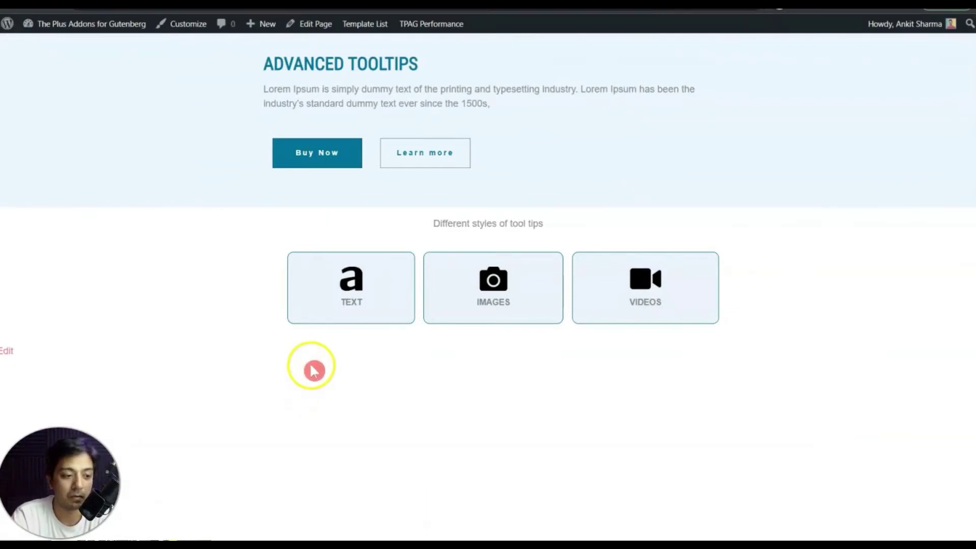
{"action": "mouse_move", "coordinate": [326, 307]}
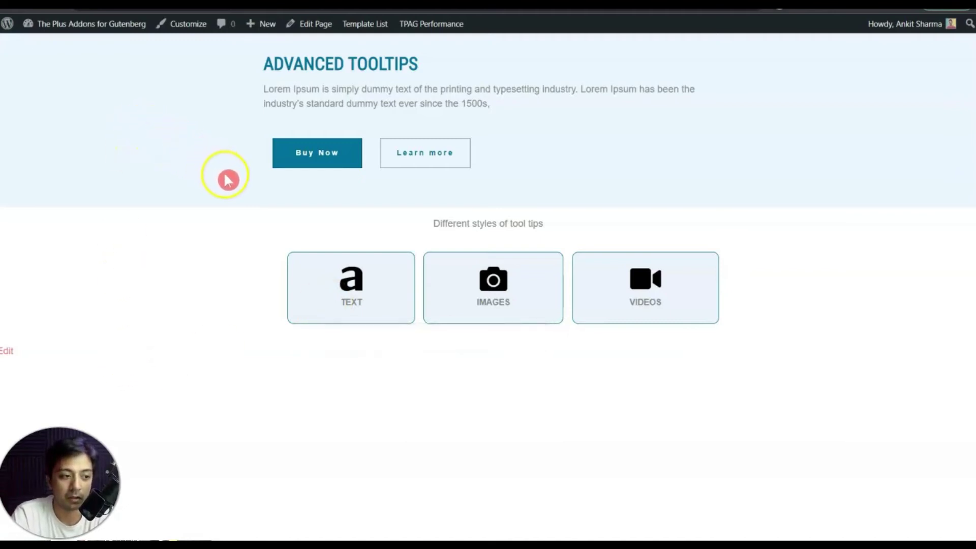
{"action": "mouse_move", "coordinate": [328, 266]}
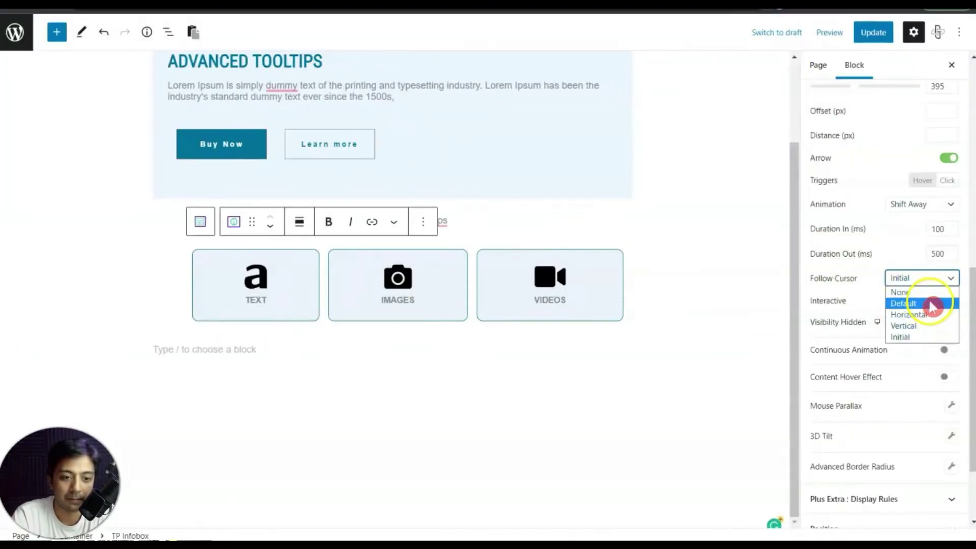
Turn on Interactive for the TEXT tooltip, set Follow Cursor to None, and update.
{"action": "left_click", "coordinate": [931, 304]}
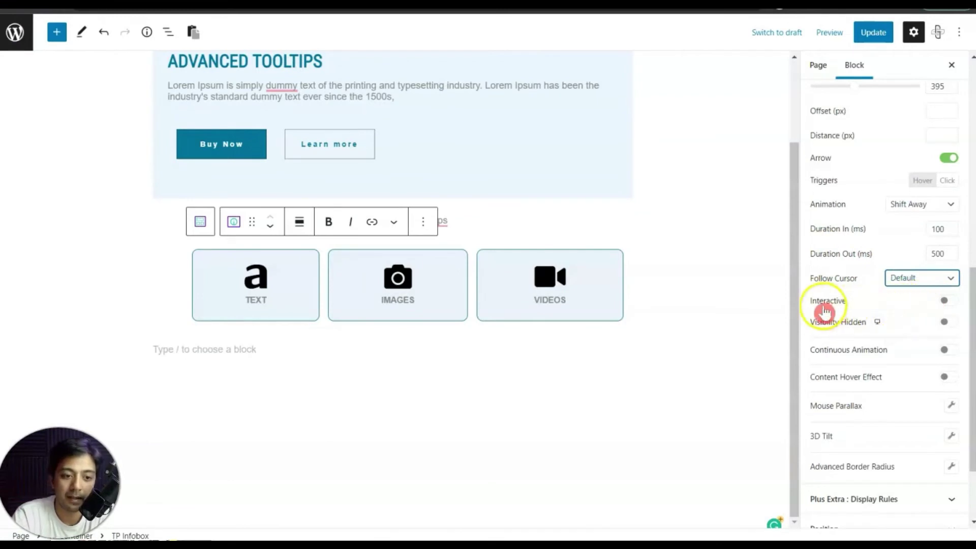
{"action": "left_click", "coordinate": [946, 302]}
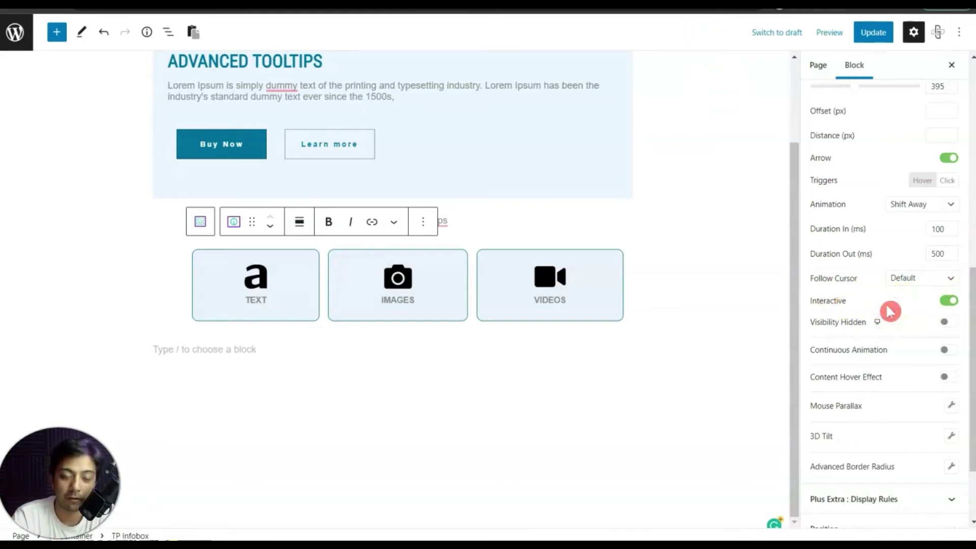
{"action": "left_click", "coordinate": [903, 281]}
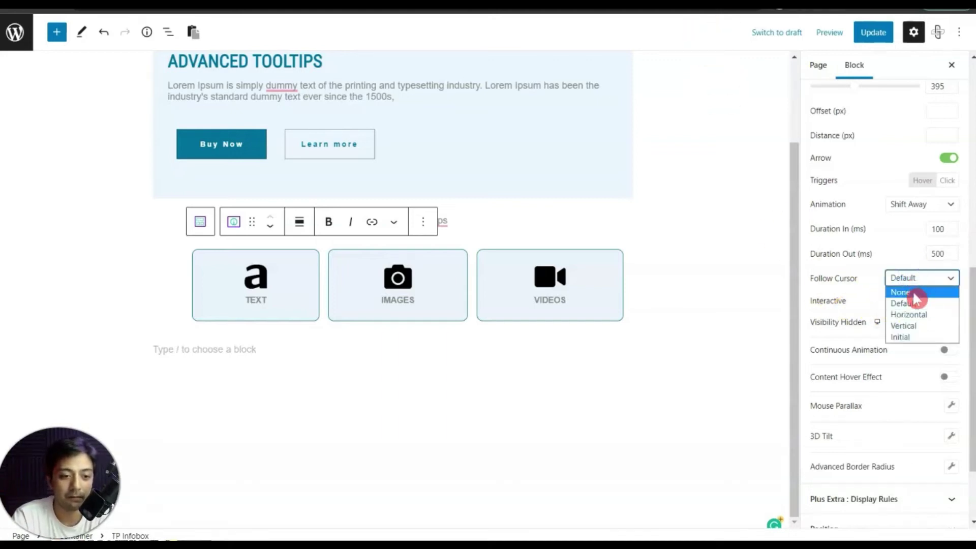
{"action": "left_click", "coordinate": [913, 294]}
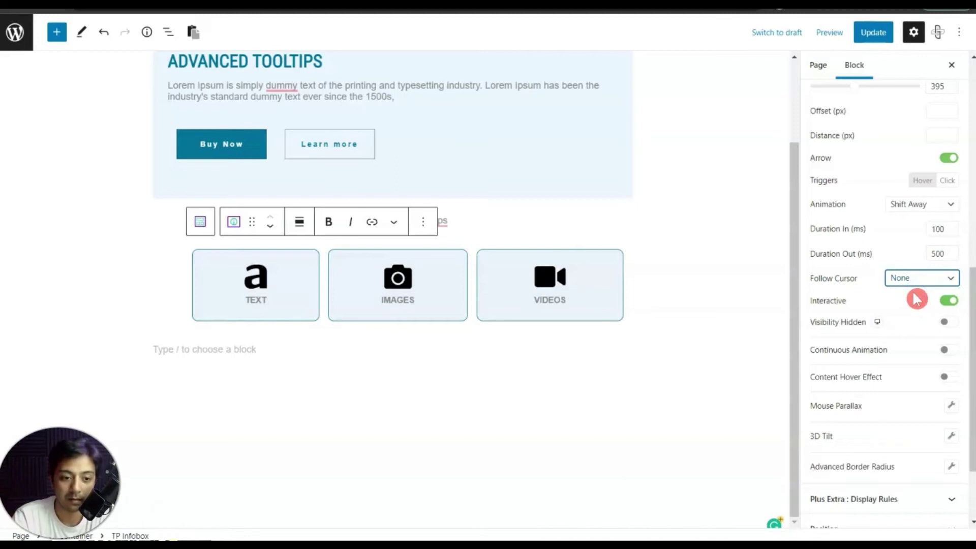
{"action": "left_click", "coordinate": [875, 33]}
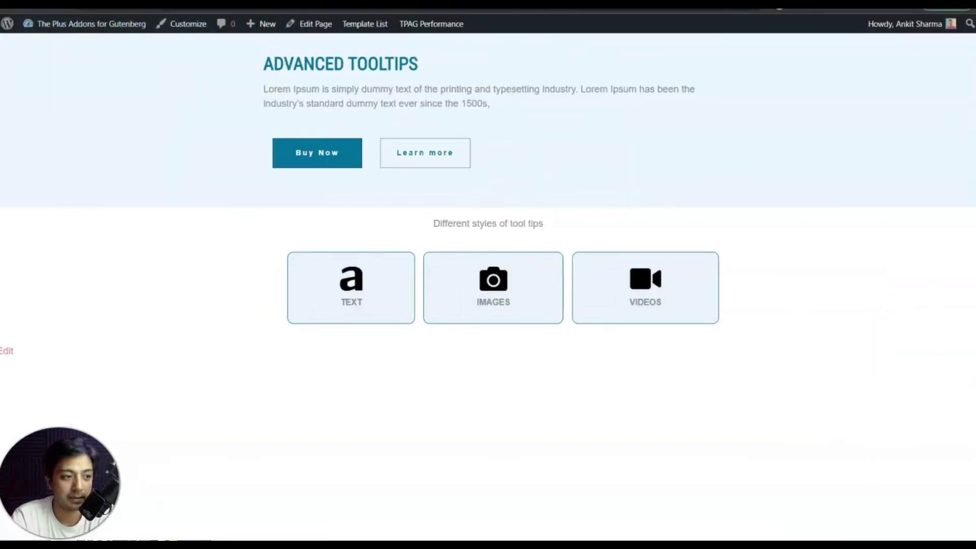
On the live page, select and copy the TEXT tooltip's text, then hover VIDEOS.
{"action": "mouse_move", "coordinate": [298, 266]}
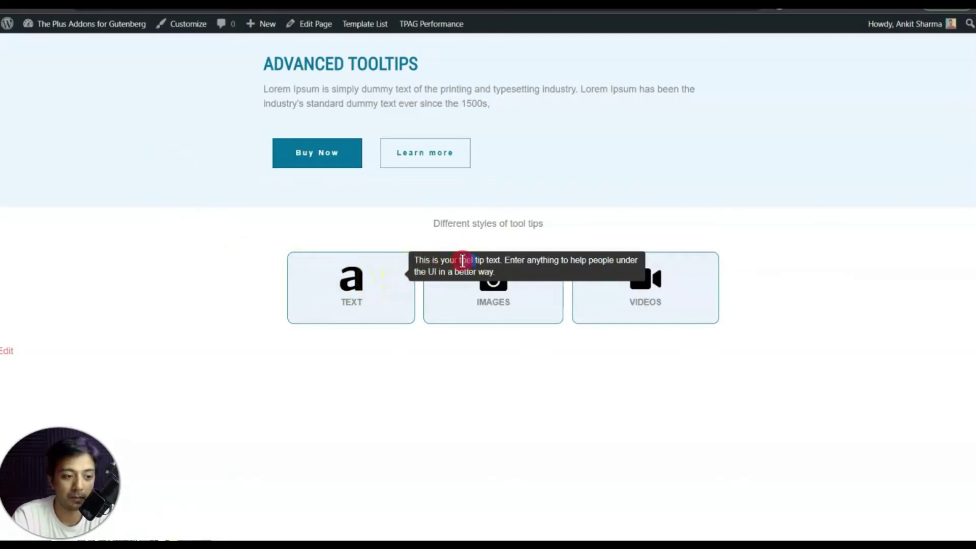
{"action": "triple_click", "coordinate": [462, 261]}
{"action": "right_click", "coordinate": [462, 260]}
{"action": "left_click", "coordinate": [476, 273]}
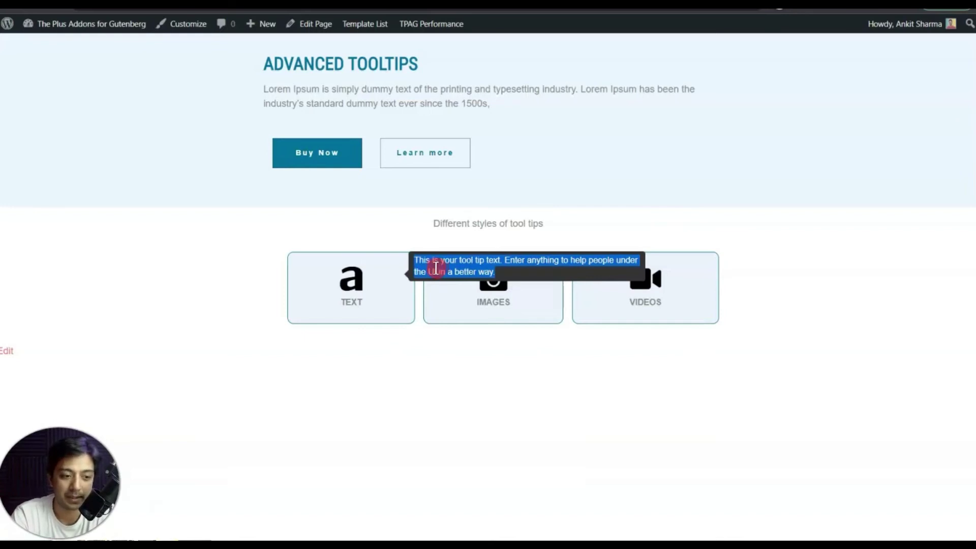
{"action": "mouse_move", "coordinate": [680, 296]}
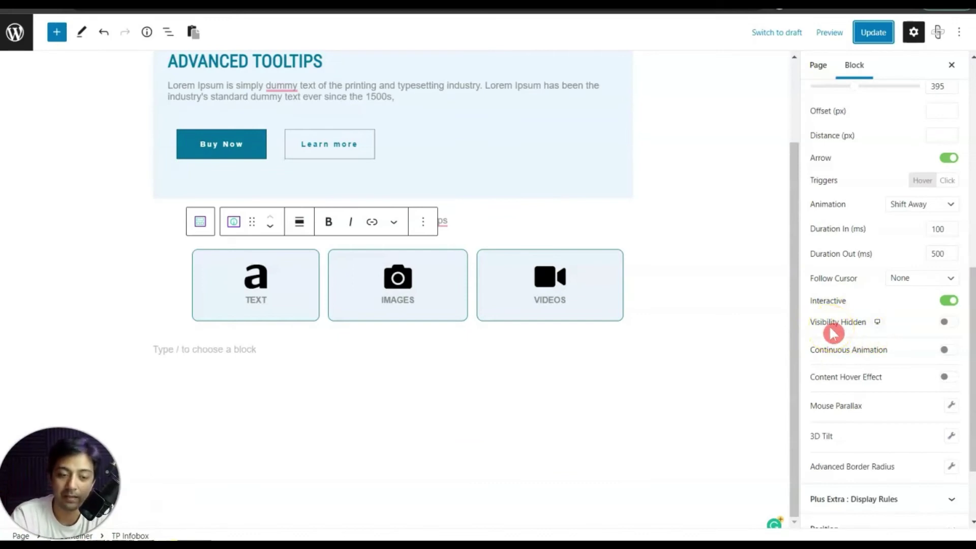
Switch settings to phone values, then open the IMAGES box's Advanced > Plus Extras settings.
{"action": "left_click", "coordinate": [878, 322]}
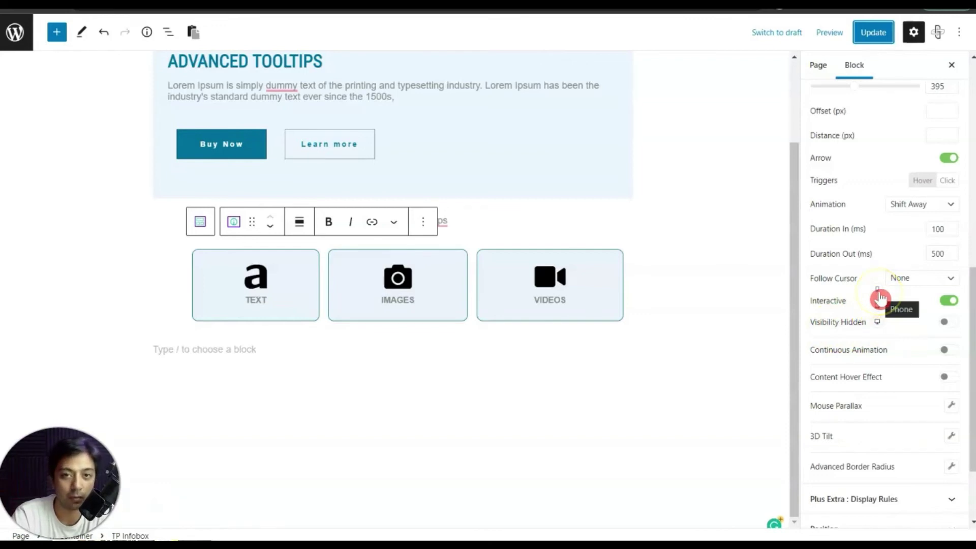
{"action": "left_click", "coordinate": [881, 299]}
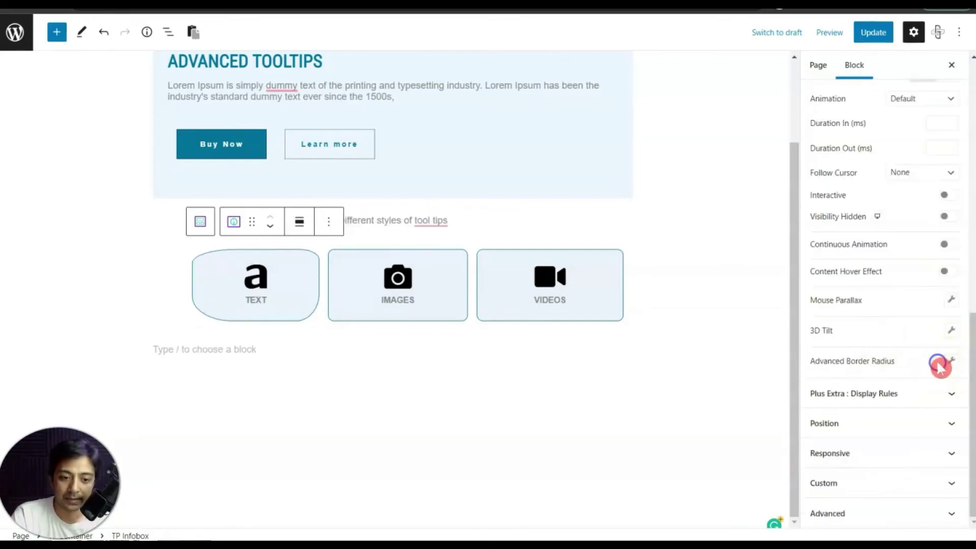
{"action": "left_click", "coordinate": [445, 318]}
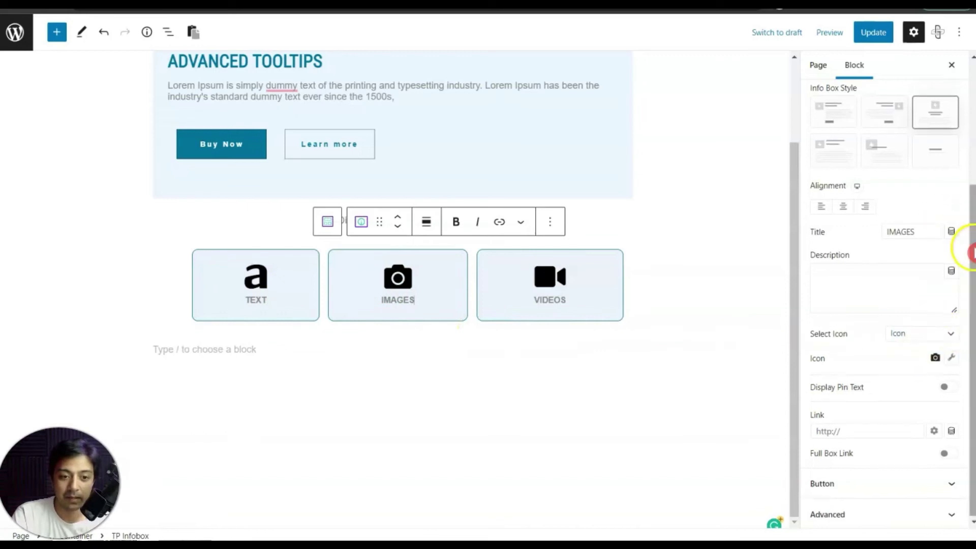
{"action": "scroll", "coordinate": [950, 234], "scroll_direction": "up", "scroll_amount": 4}
{"action": "left_click", "coordinate": [937, 179]}
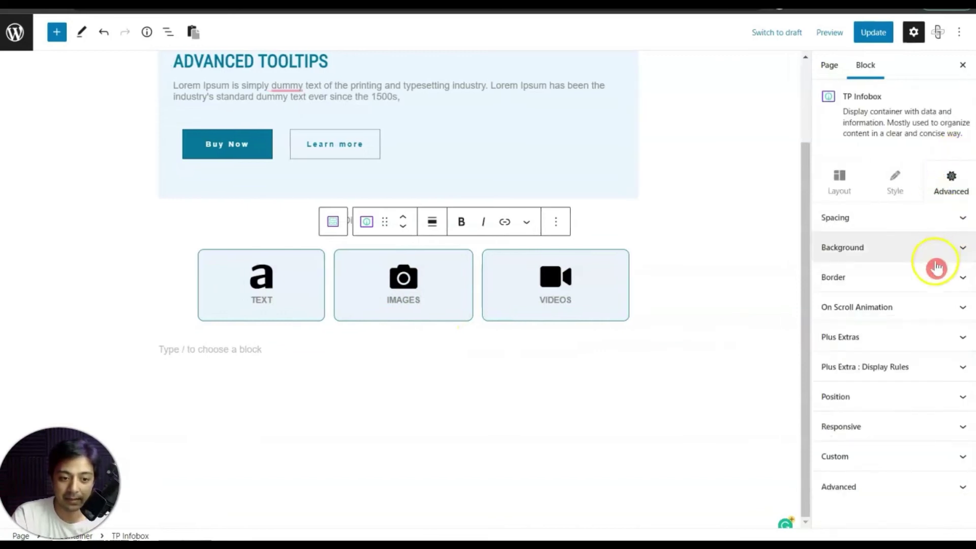
{"action": "left_click", "coordinate": [855, 348]}
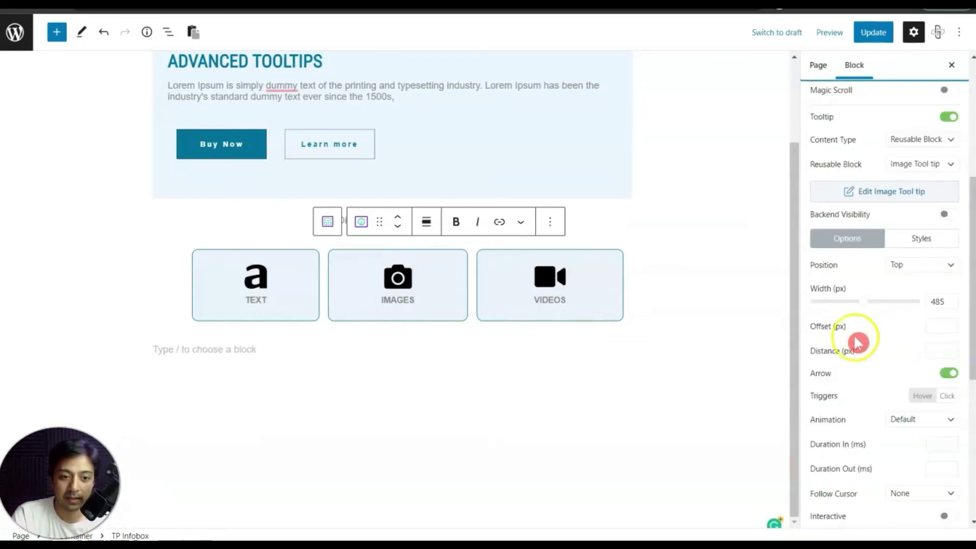
Set the tooltip content to the Image Tool tip reusable block and open it for editing.
{"action": "left_click", "coordinate": [905, 139]}
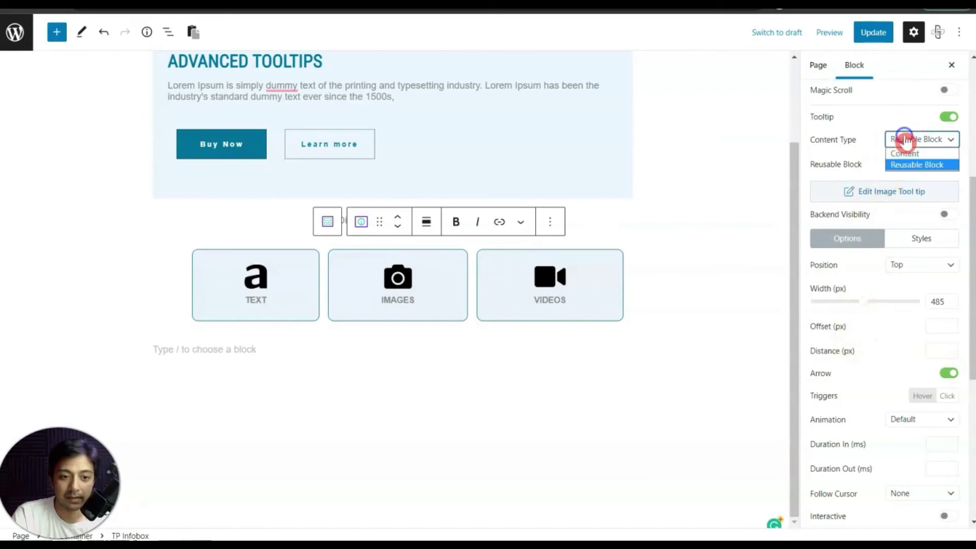
{"action": "left_click", "coordinate": [915, 165]}
{"action": "left_click", "coordinate": [887, 164]}
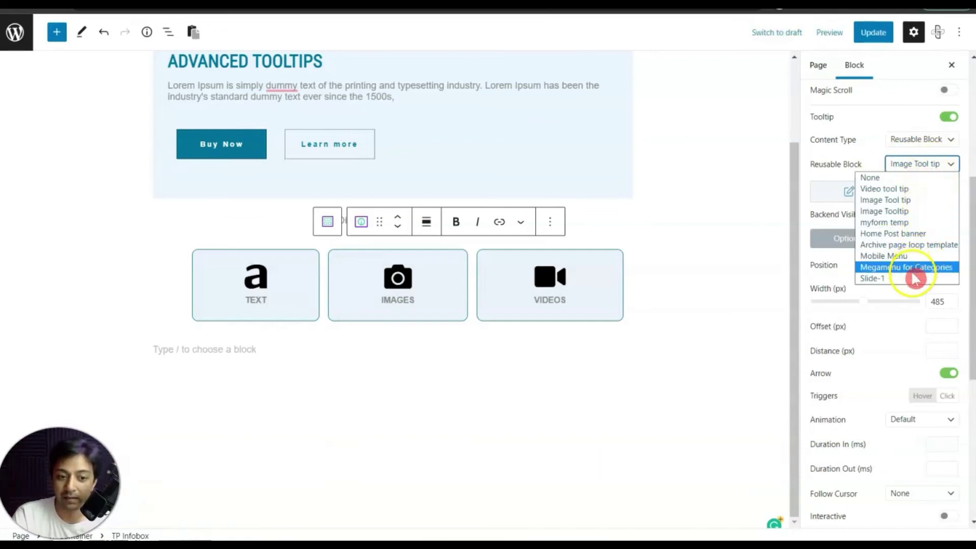
{"action": "left_click", "coordinate": [891, 201]}
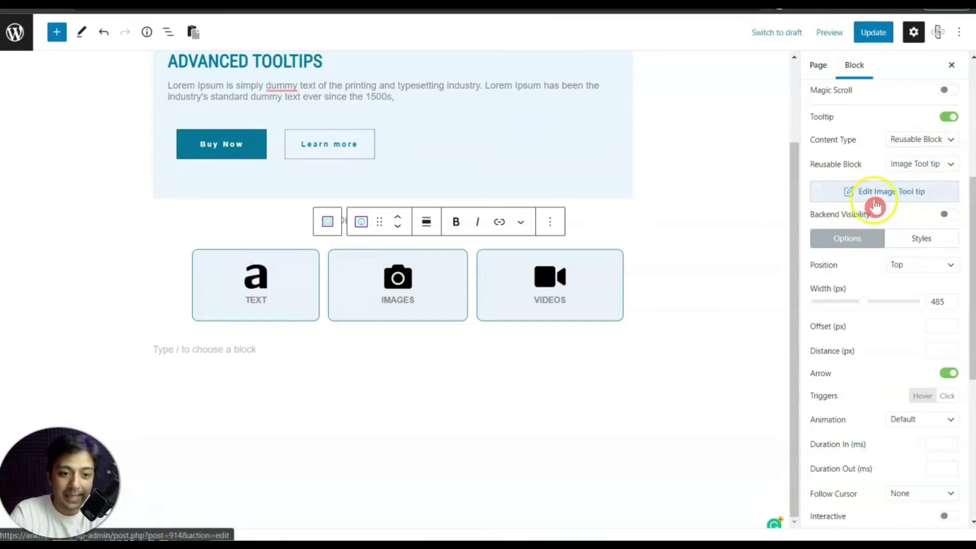
{"action": "right_click", "coordinate": [891, 199]}
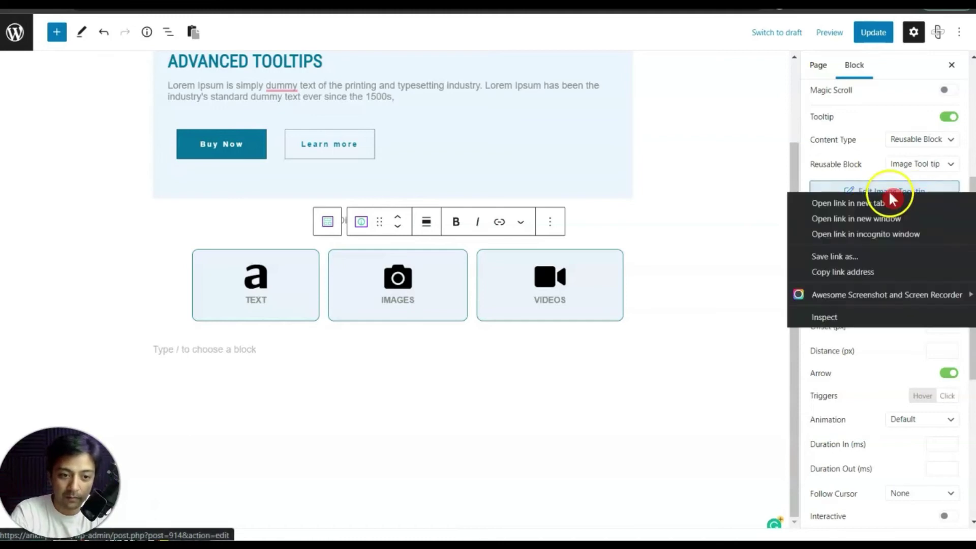
{"action": "key", "text": "Escape"}
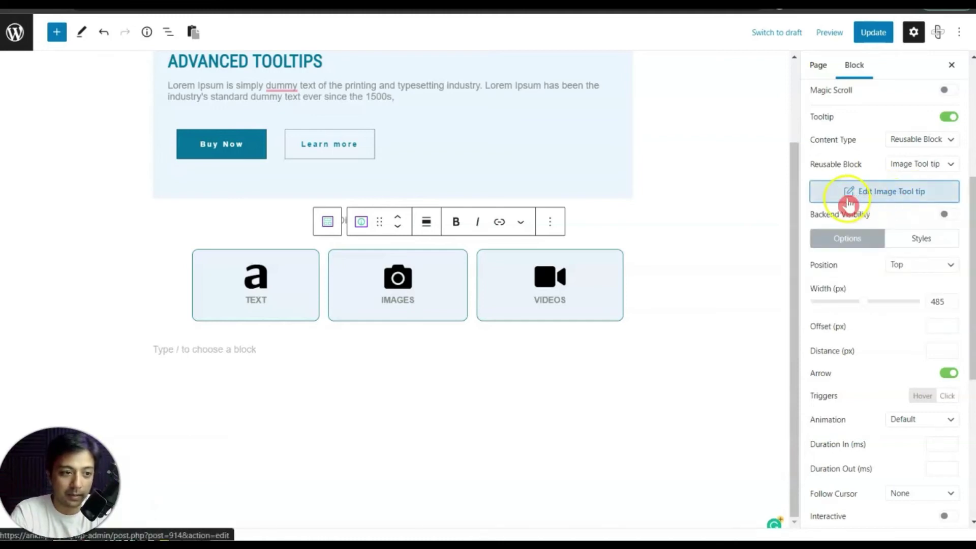
{"action": "left_click", "coordinate": [912, 168]}
{"action": "left_click", "coordinate": [913, 178]}
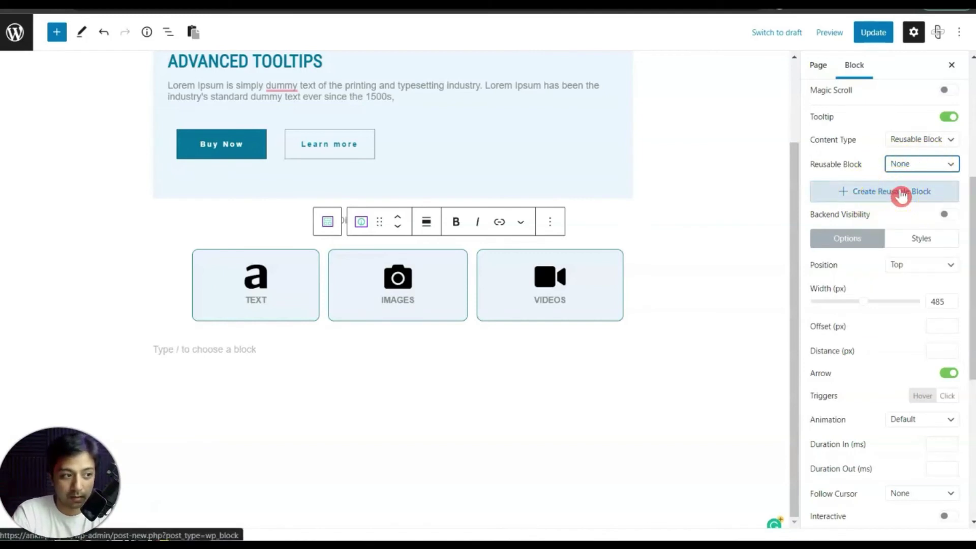
{"action": "left_click", "coordinate": [940, 165]}
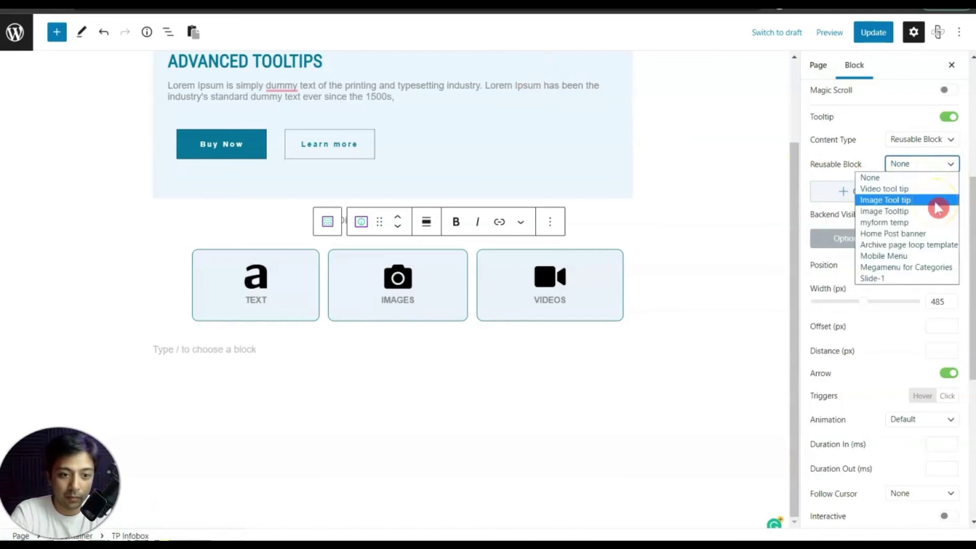
{"action": "left_click", "coordinate": [937, 202]}
{"action": "left_click", "coordinate": [922, 191]}
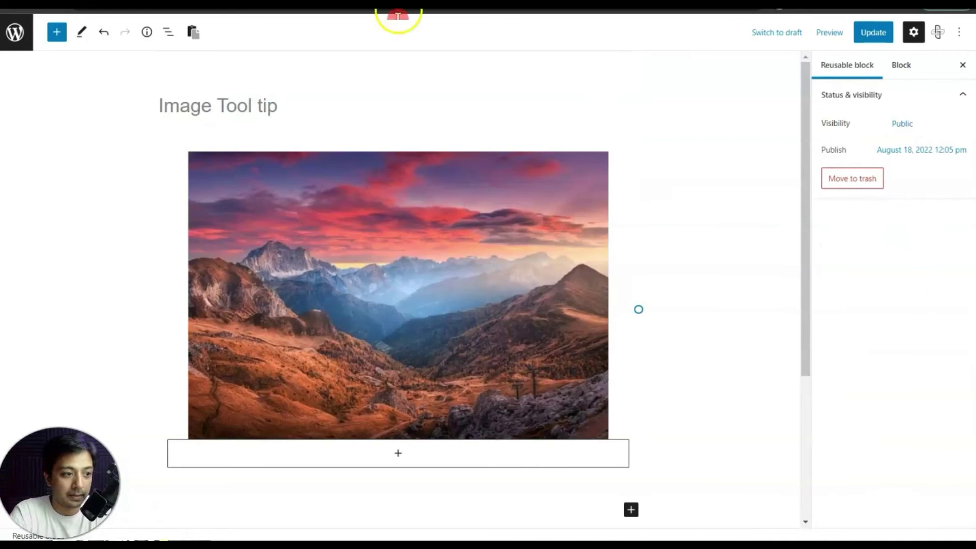
Select the mountain image in the Image Tool tip block, then widen the IMAGES tooltip to 490 px.
{"action": "left_click", "coordinate": [462, 239]}
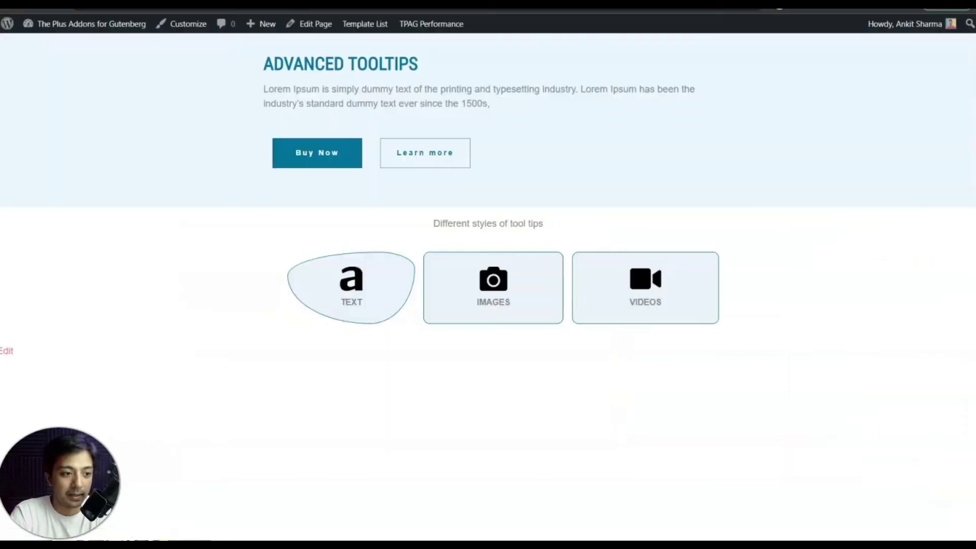
{"action": "mouse_move", "coordinate": [523, 309]}
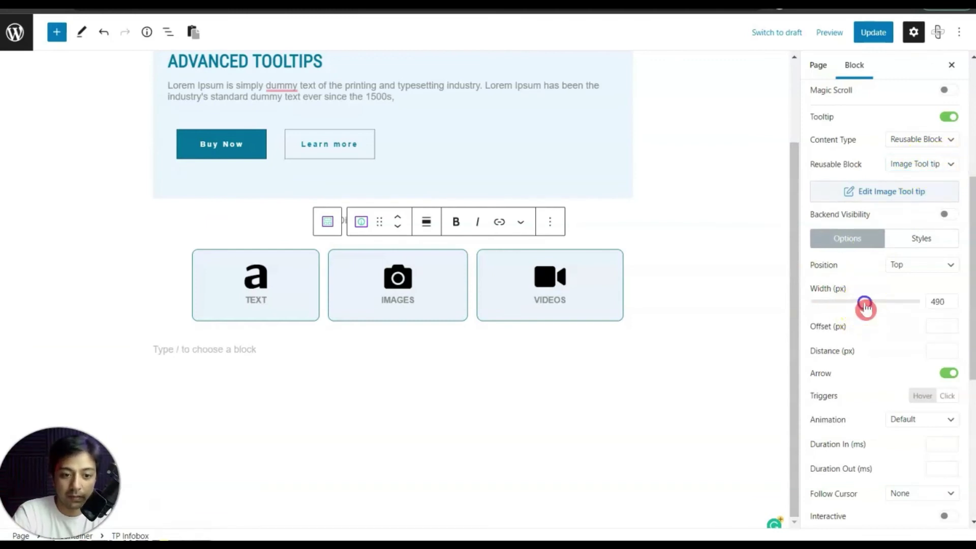
Update the page and hover the IMAGES box live to see the mountain photo tooltip.
{"action": "left_click", "coordinate": [872, 33]}
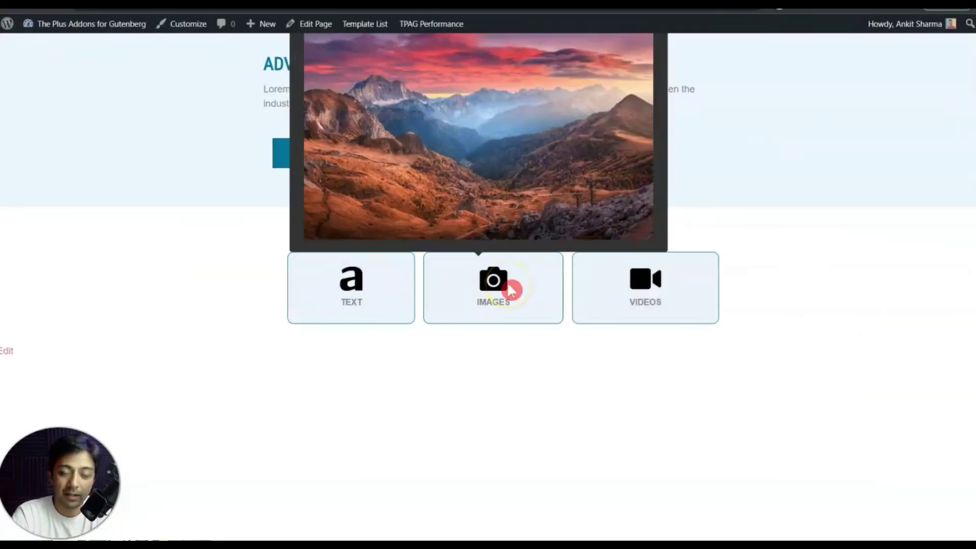
{"action": "left_click", "coordinate": [495, 291]}
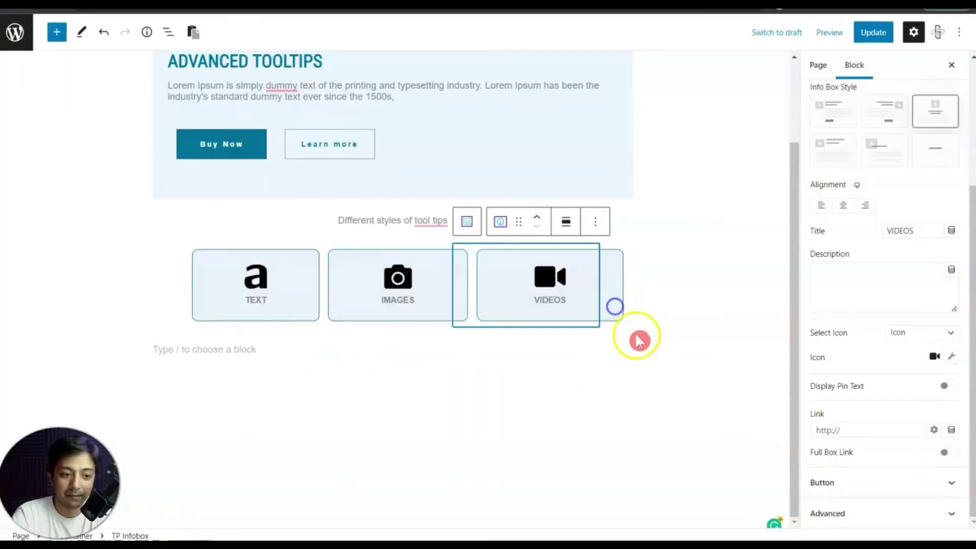
Confirm the VIDEOS infobox tooltip uses the Reusable Block 'Video tool tip' under Advanced > Plus Extras.
{"action": "mouse_move", "coordinate": [620, 262]}
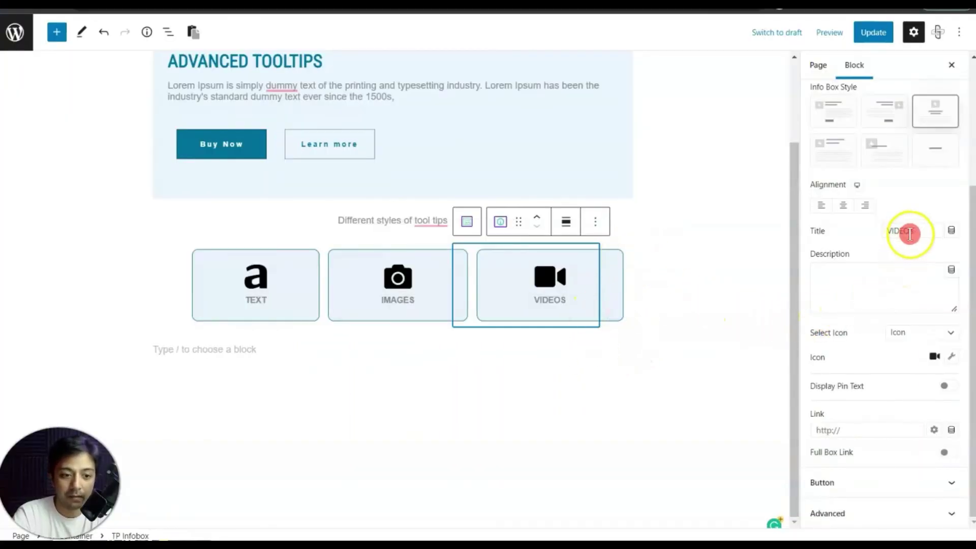
{"action": "scroll", "coordinate": [910, 234], "scroll_direction": "up", "scroll_amount": 3}
{"action": "left_click", "coordinate": [956, 152]}
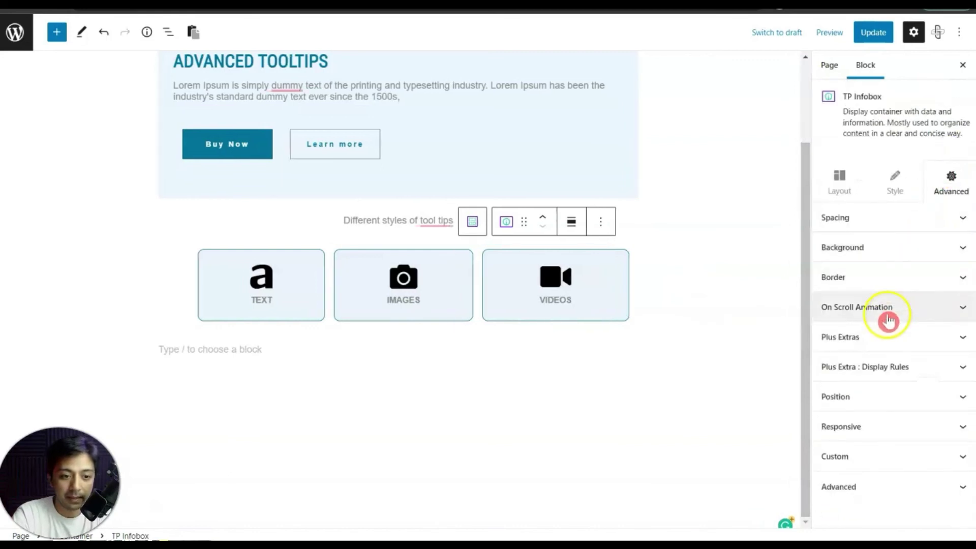
{"action": "left_click", "coordinate": [884, 333]}
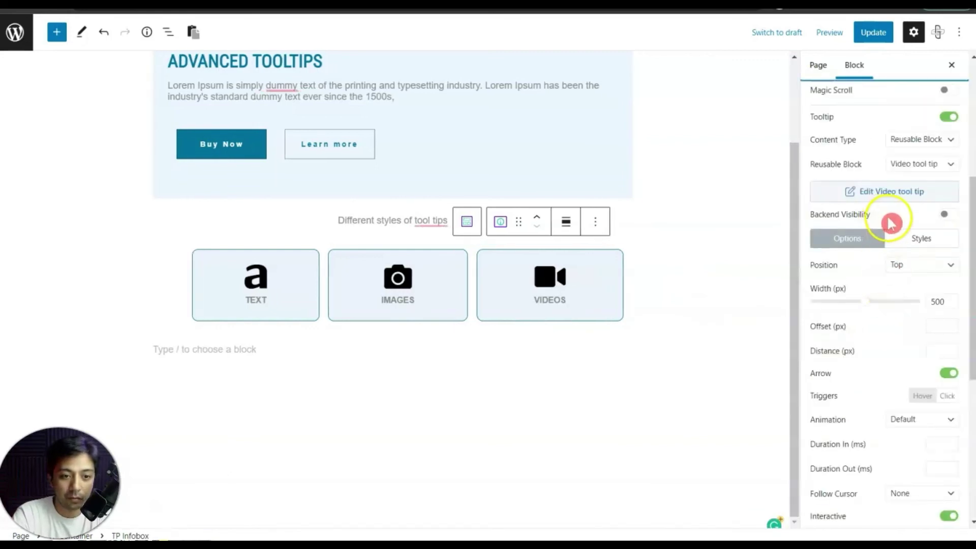
{"action": "left_click", "coordinate": [946, 141]}
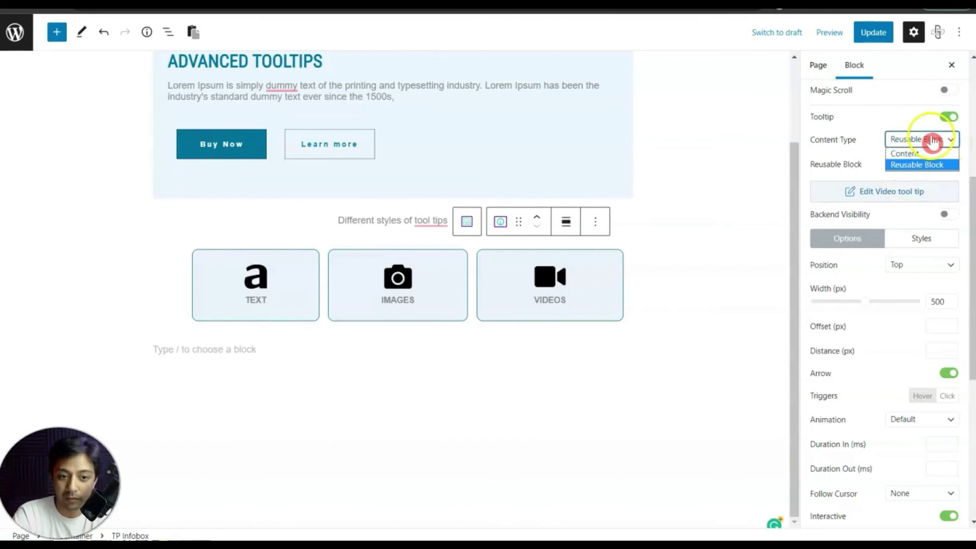
{"action": "left_click", "coordinate": [932, 142]}
{"action": "left_click", "coordinate": [907, 168]}
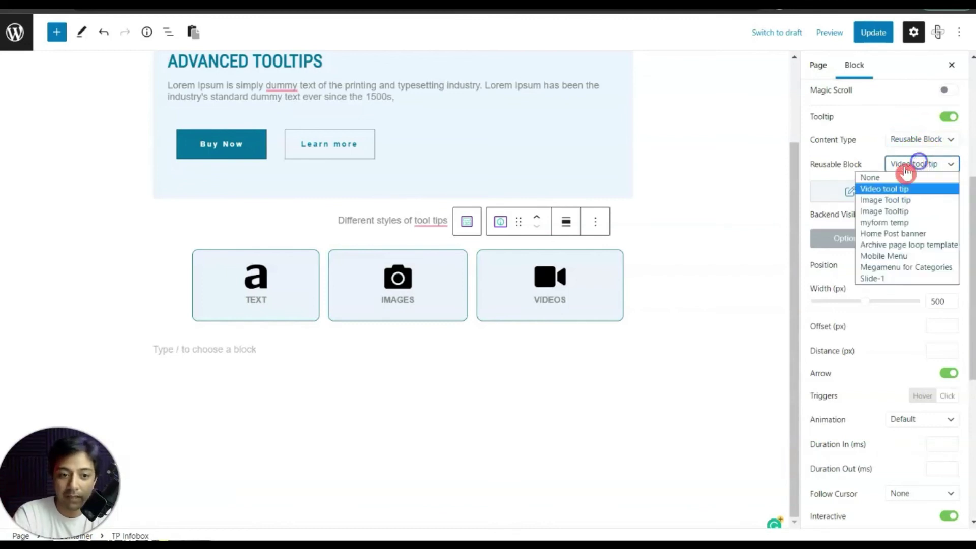
{"action": "left_click", "coordinate": [931, 167]}
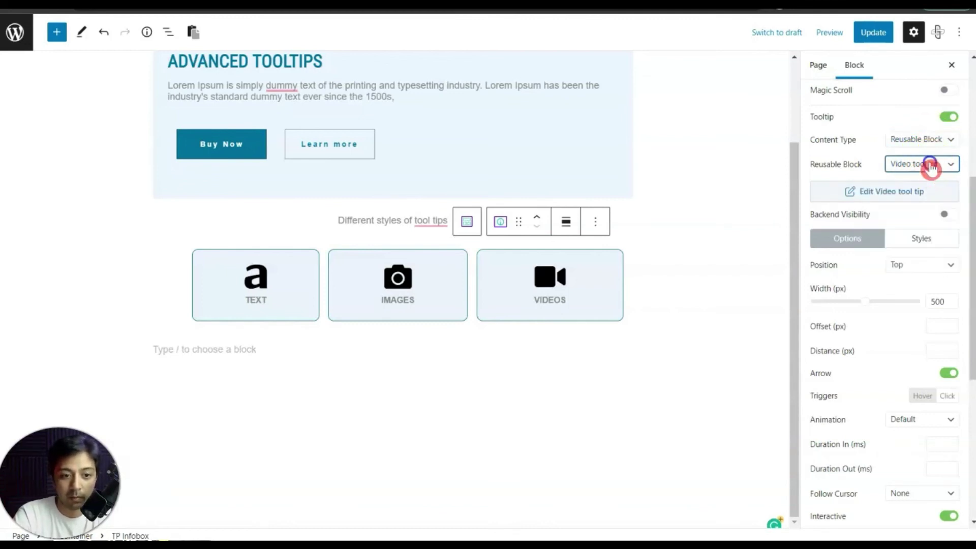
Open the Video tool tip block editor in a new tab and switch to it.
{"action": "right_click", "coordinate": [905, 192]}
{"action": "left_click", "coordinate": [904, 199]}
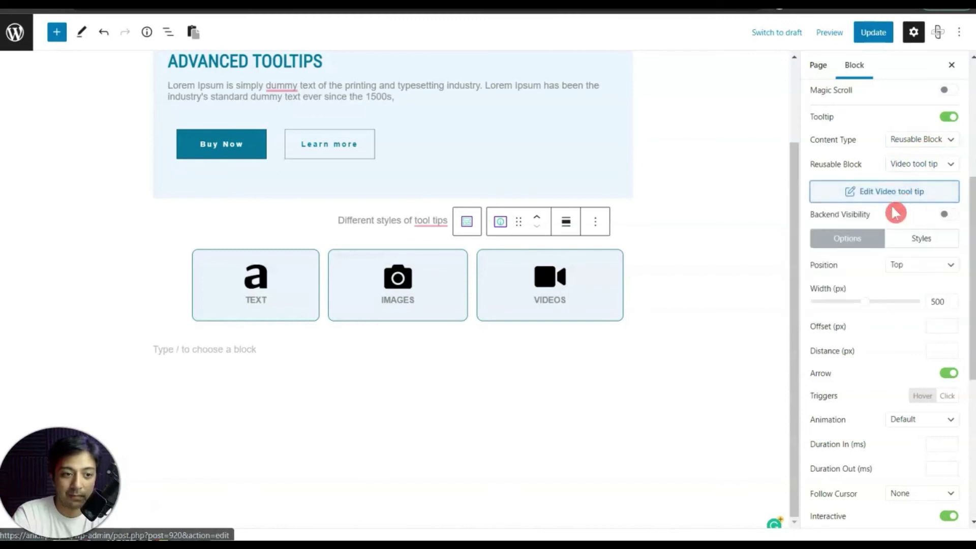
{"action": "left_click", "coordinate": [613, 263]}
{"action": "key", "text": "ctrl+Tab"}
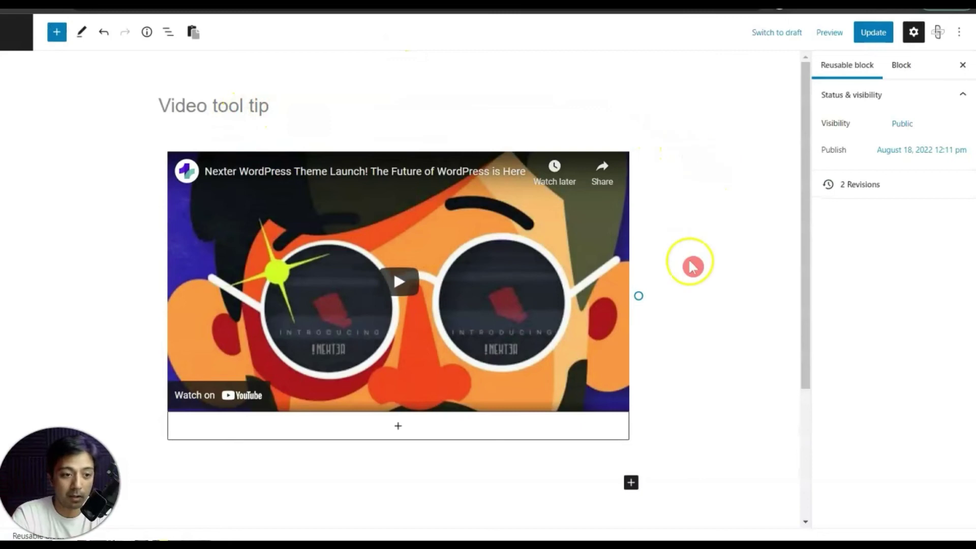
Play the VIDEOS tooltip video on the live page, then return to the page editor.
{"action": "scroll", "coordinate": [344, 368], "scroll_direction": "down", "scroll_amount": 1}
{"action": "left_click", "coordinate": [344, 368]}
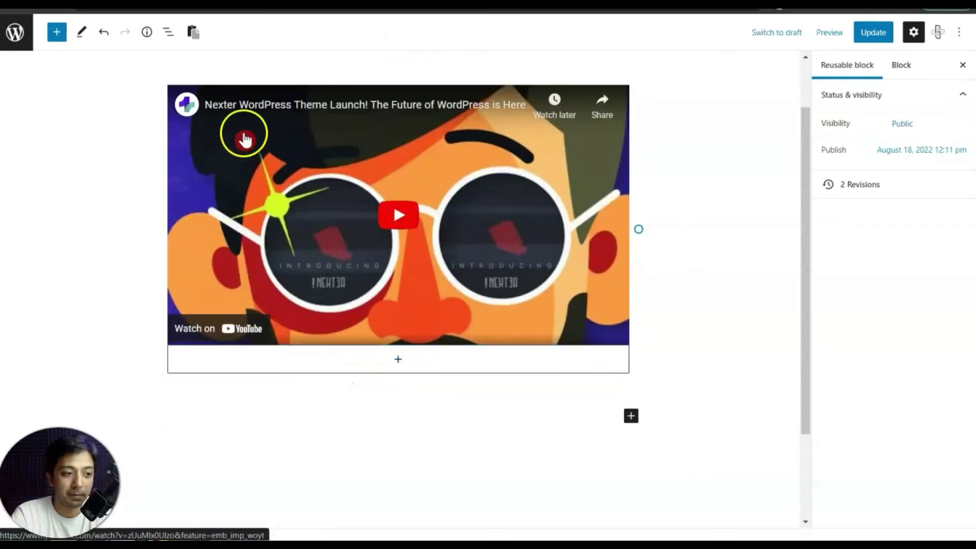
{"action": "key", "text": "ctrl+Tab"}
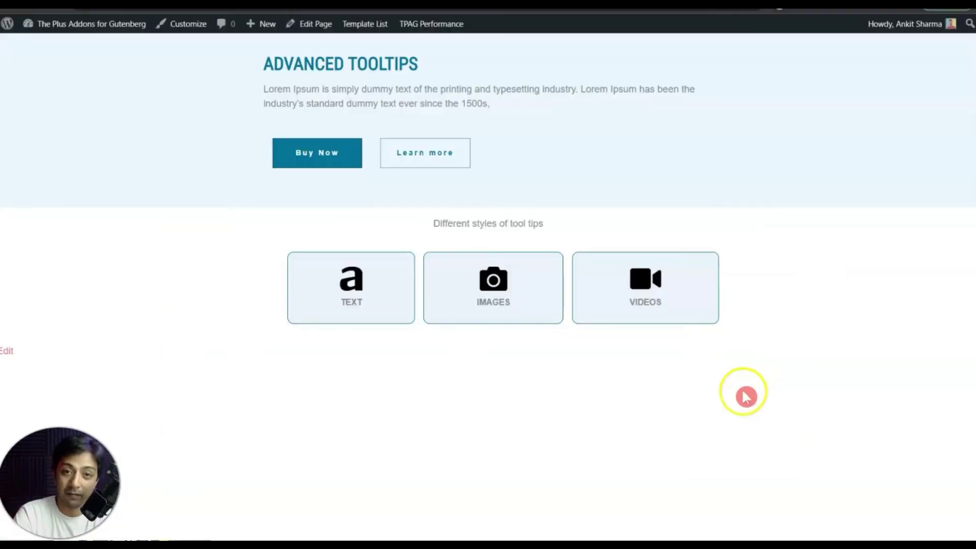
{"action": "mouse_move", "coordinate": [676, 285]}
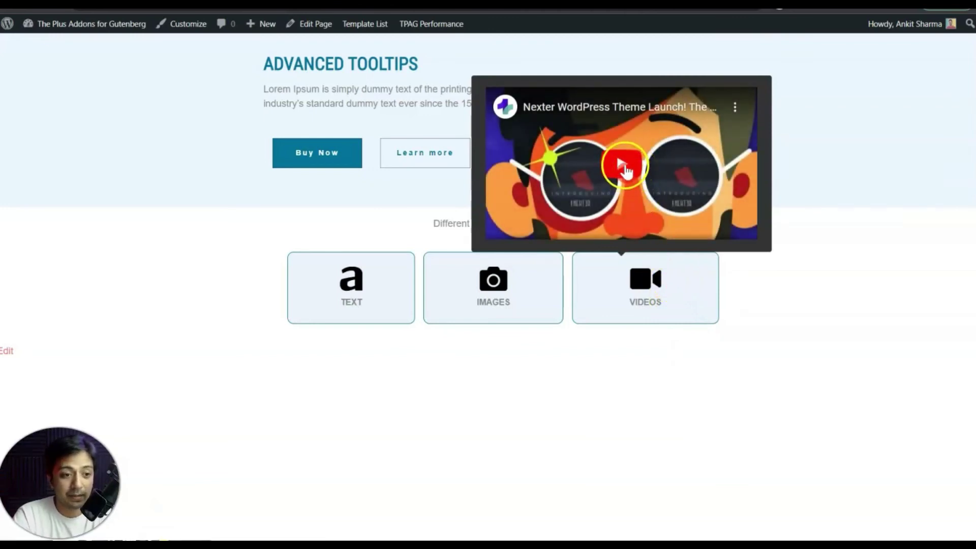
{"action": "left_click", "coordinate": [624, 168]}
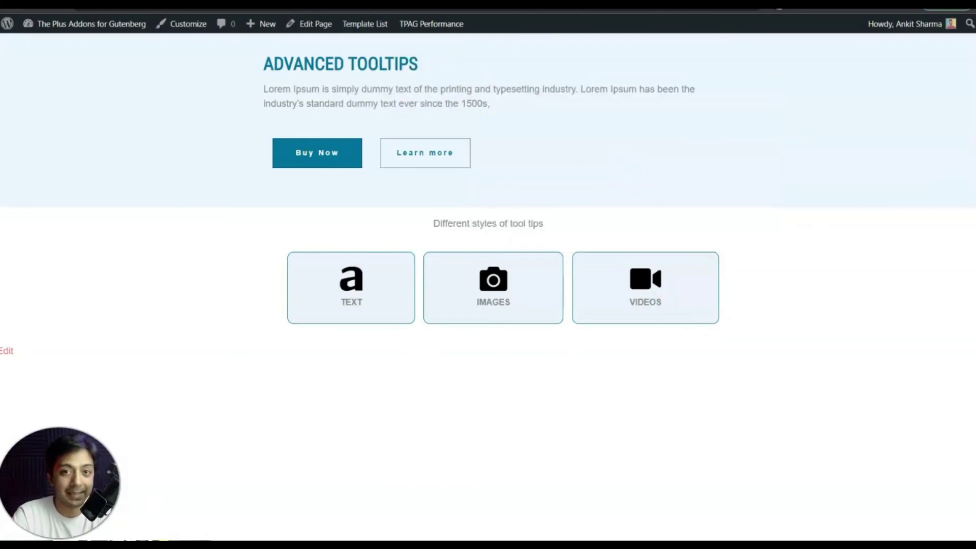
{"action": "left_click", "coordinate": [214, 5]}
Scroll through the Plus Extras tooltip options and select the VIDEOS infobox on the page.
{"action": "scroll", "coordinate": [910, 331], "scroll_direction": "down", "scroll_amount": 5}
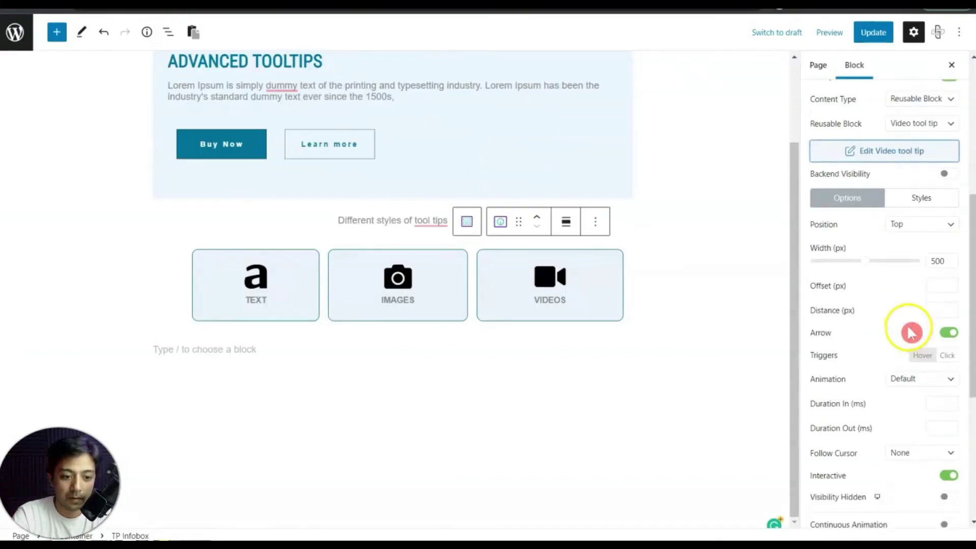
{"action": "scroll", "coordinate": [912, 345], "scroll_direction": "down", "scroll_amount": 1}
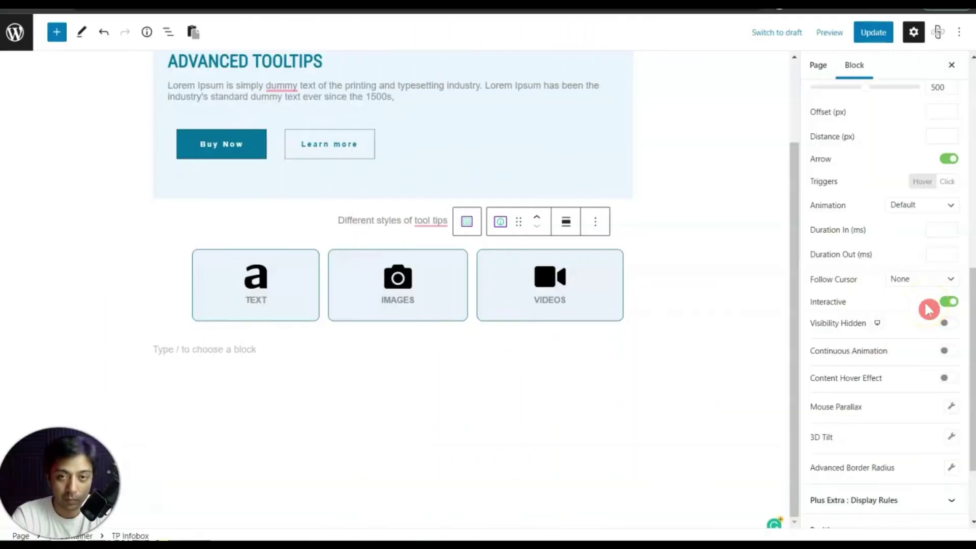
{"action": "left_click", "coordinate": [561, 303]}
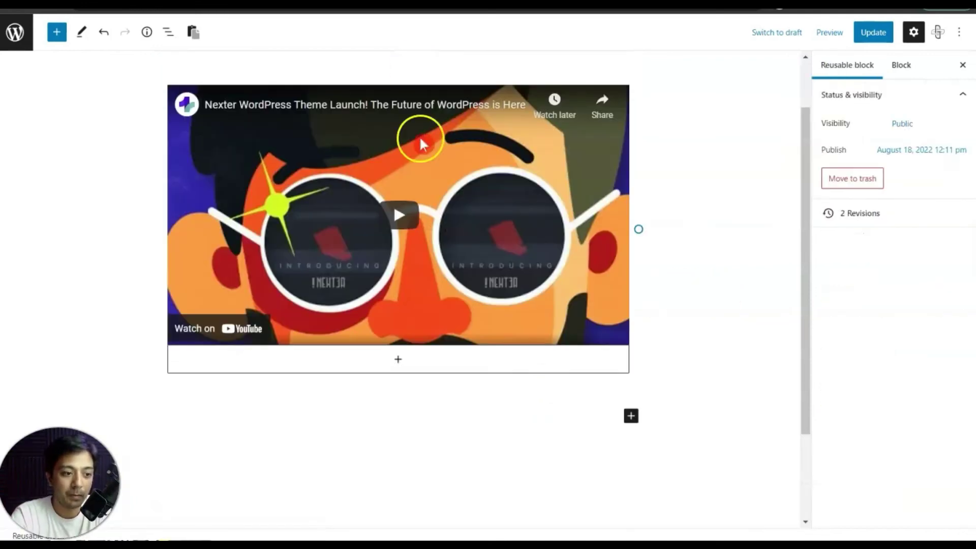
Add a centred paragraph reading 'SUBSCRIBE TO OUR CHANNEL' below the video.
{"action": "left_click", "coordinate": [394, 364]}
{"action": "left_click", "coordinate": [340, 464]}
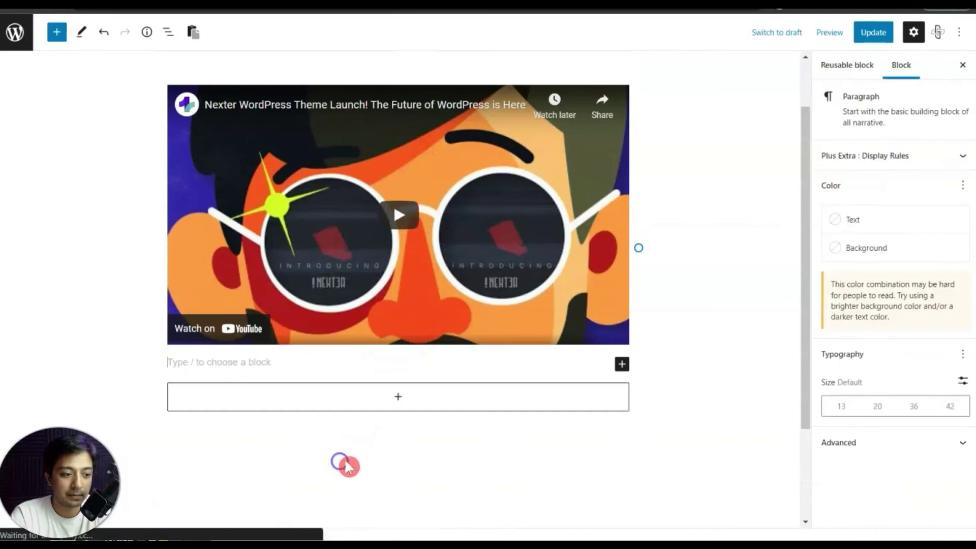
{"action": "type", "text": "SUBSCRIBE TO OUR CHANNEL"}
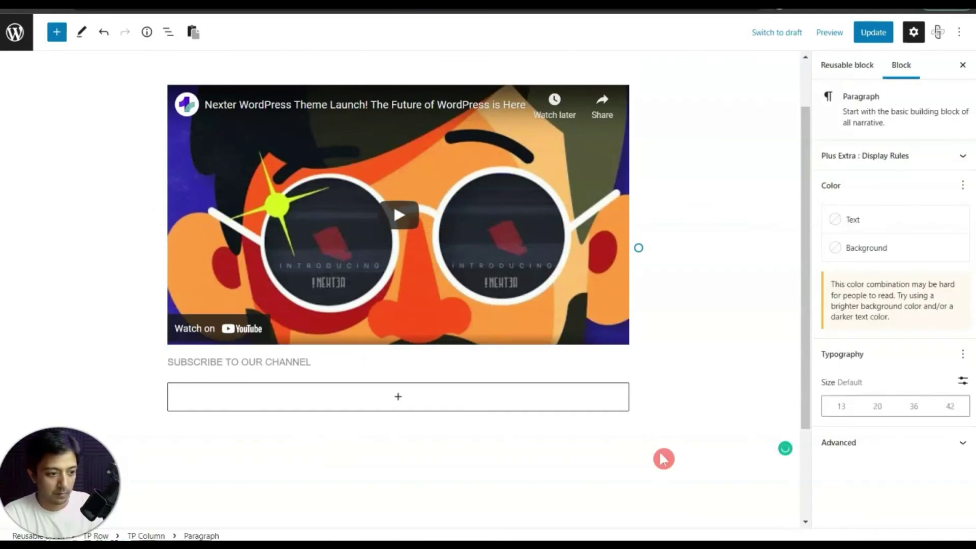
{"action": "left_click", "coordinate": [279, 334]}
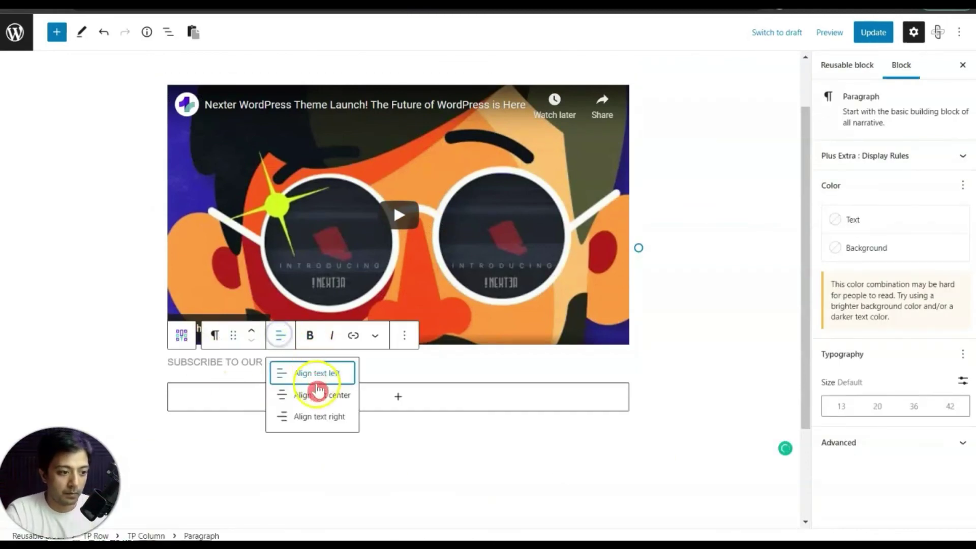
{"action": "left_click", "coordinate": [318, 392]}
{"action": "left_click", "coordinate": [513, 362]}
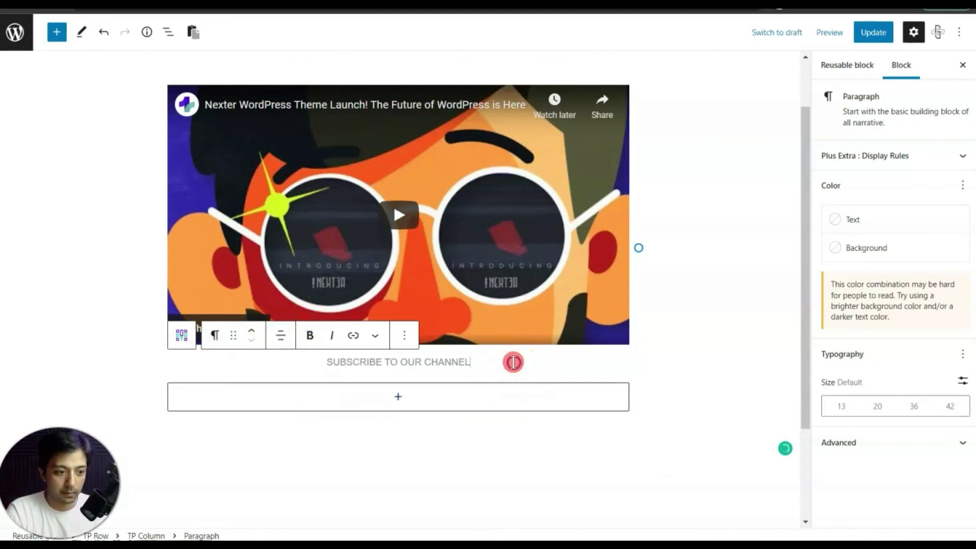
Insert a centred TP Button titled SUBSCRIBE beneath the text and update the block.
{"action": "key", "text": "Return"}
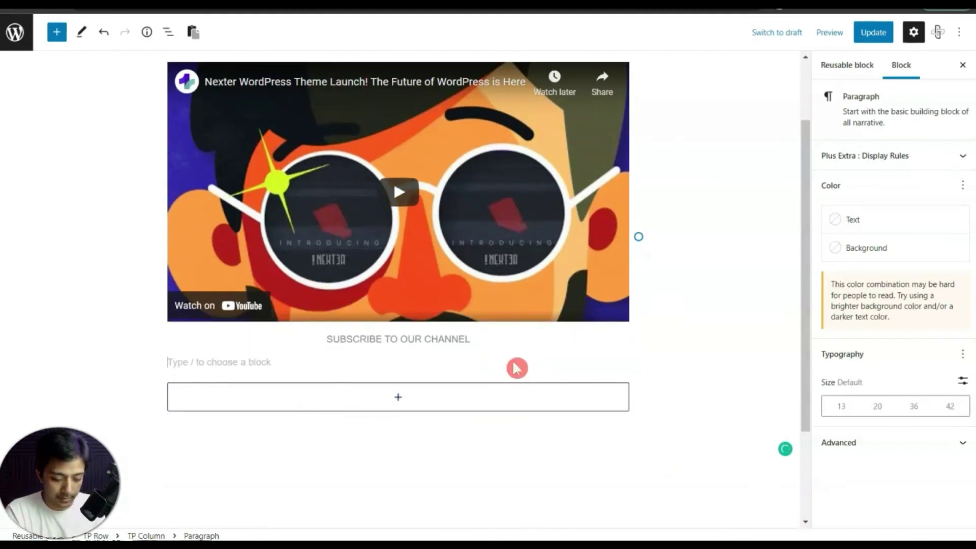
{"action": "type", "text": "/tp butt"}
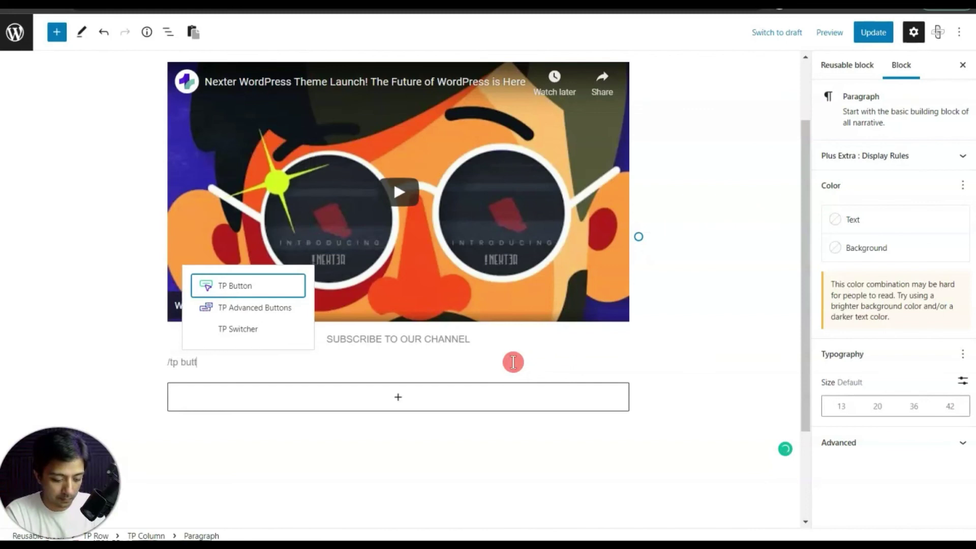
{"action": "type", "text": "on"}
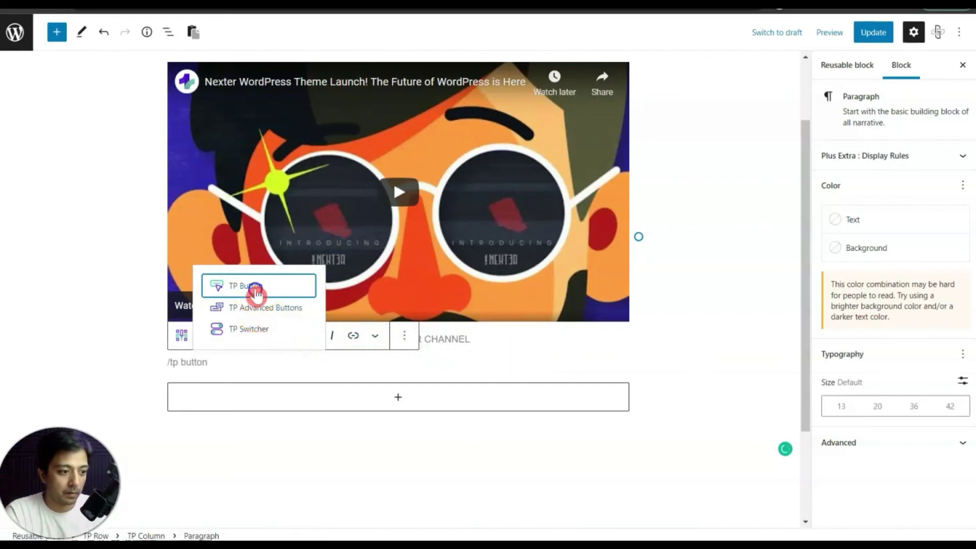
{"action": "left_click", "coordinate": [256, 292]}
{"action": "left_click", "coordinate": [905, 381]}
{"action": "type", "text": "SUBSCRIBE"}
{"action": "left_click", "coordinate": [822, 453]}
{"action": "left_click", "coordinate": [843, 497]}
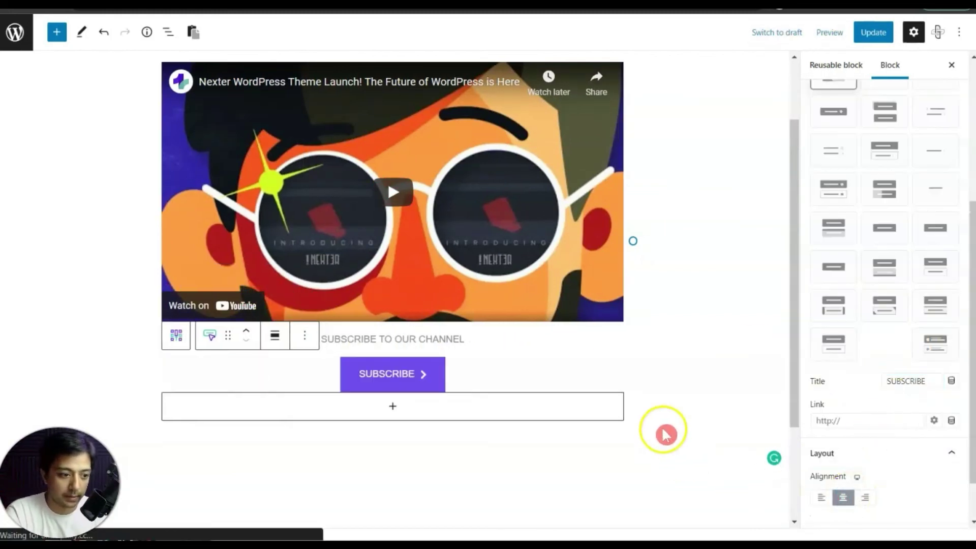
{"action": "left_click", "coordinate": [873, 34]}
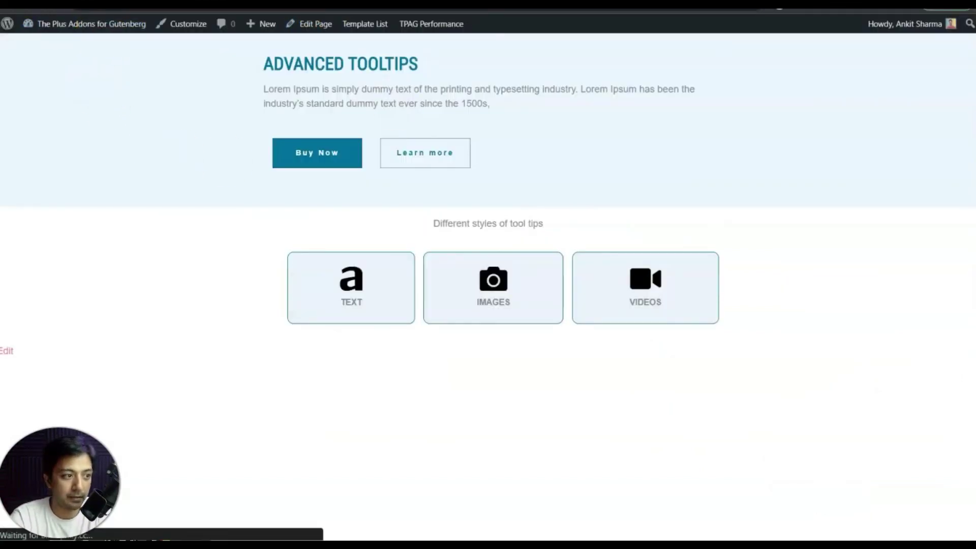
Show the VIDEOS tooltip on the live page and test its SUBSCRIBE button.
{"action": "mouse_move", "coordinate": [661, 291]}
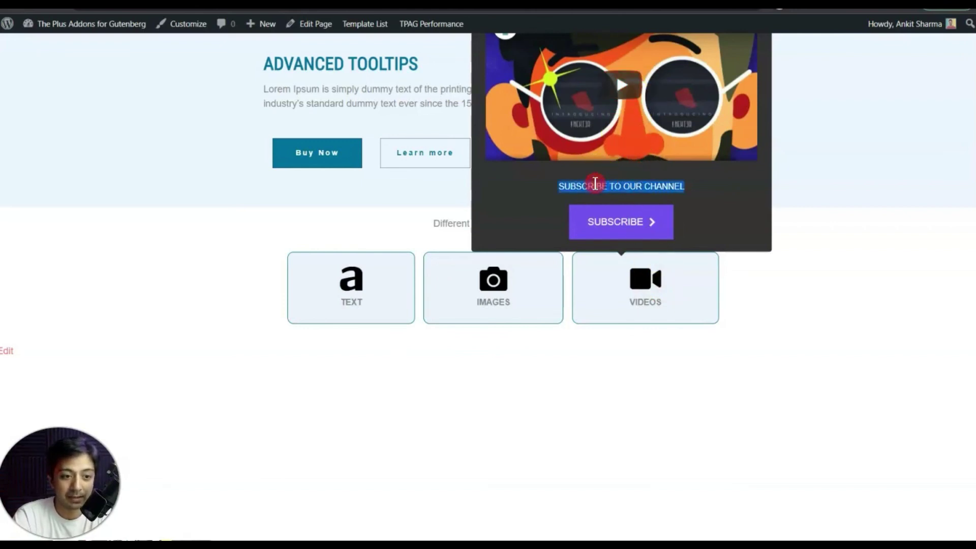
{"action": "left_click", "coordinate": [655, 226]}
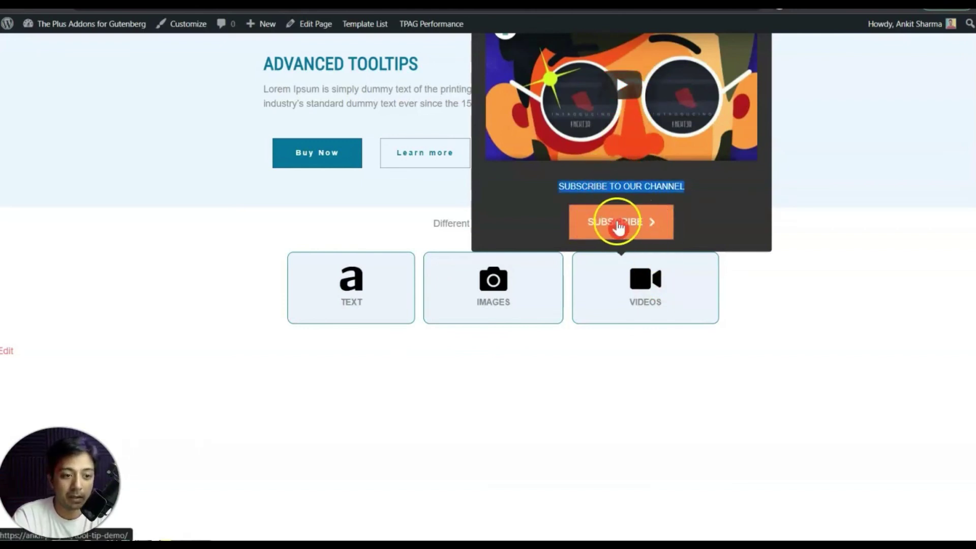